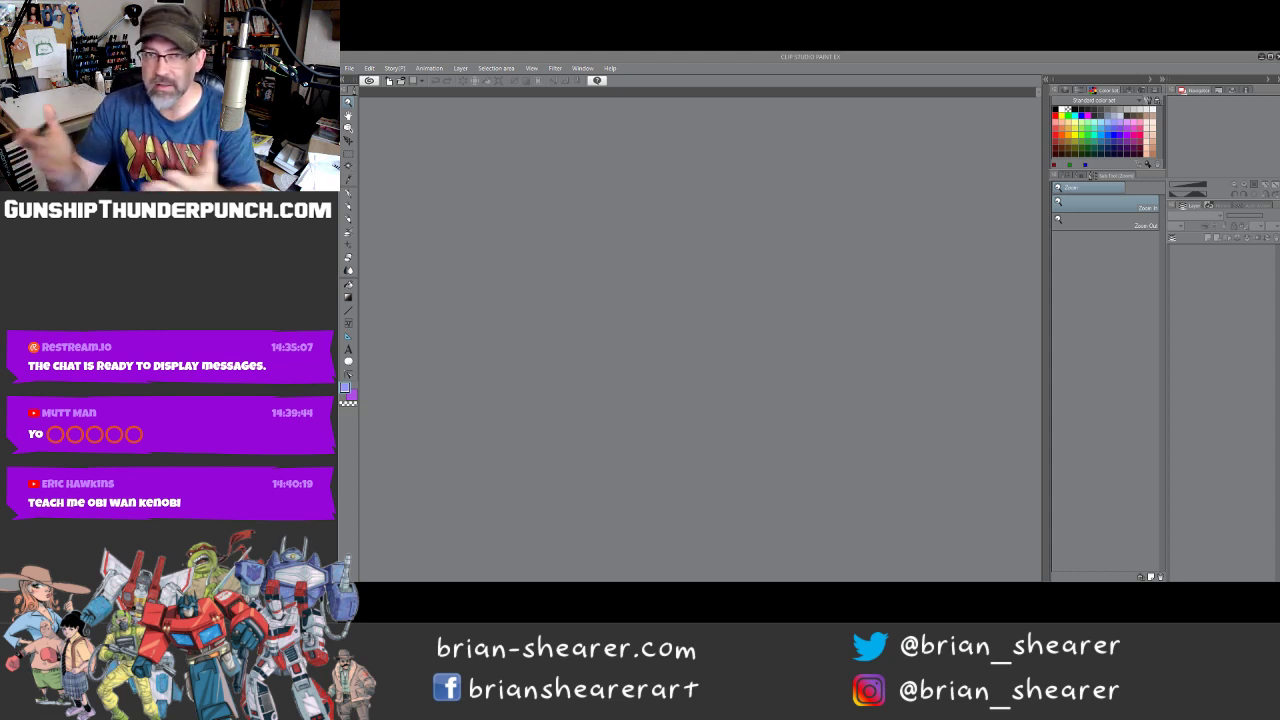
Create a new animation document from the 1920x1080 (192dpi) with blank space preset
left_click(349, 68)
mouse_move(407, 117)
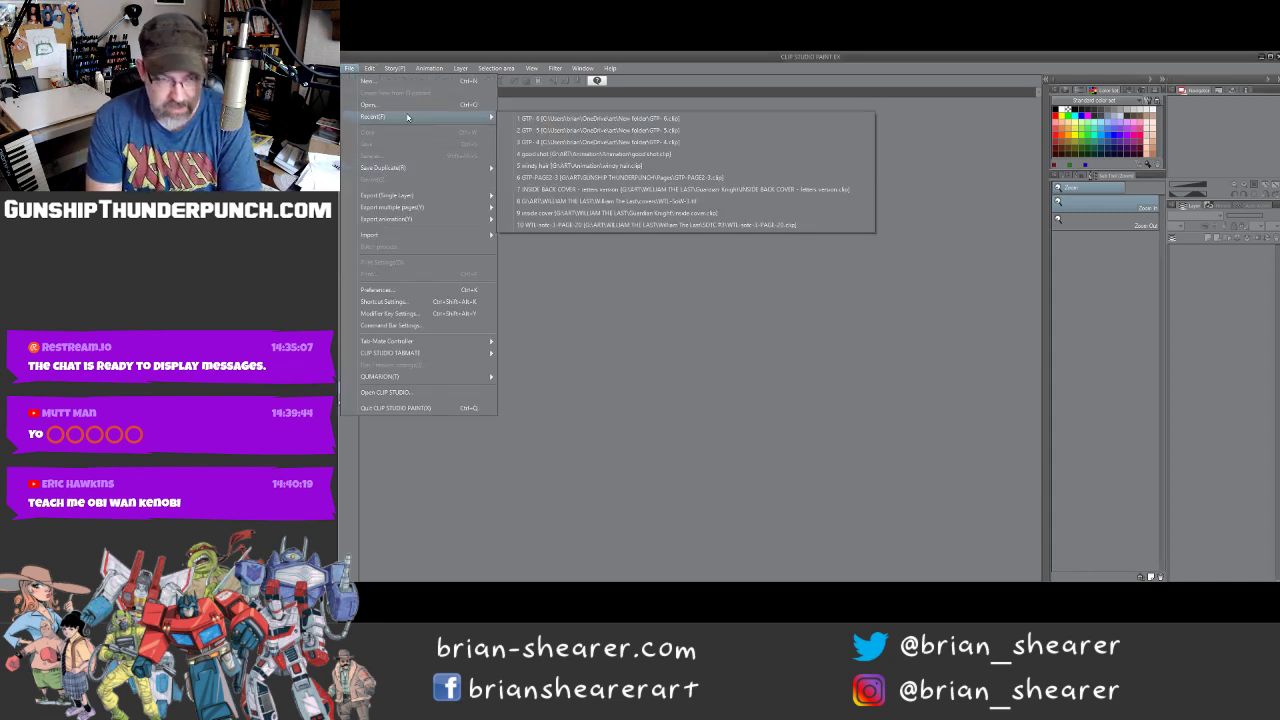
left_click(385, 81)
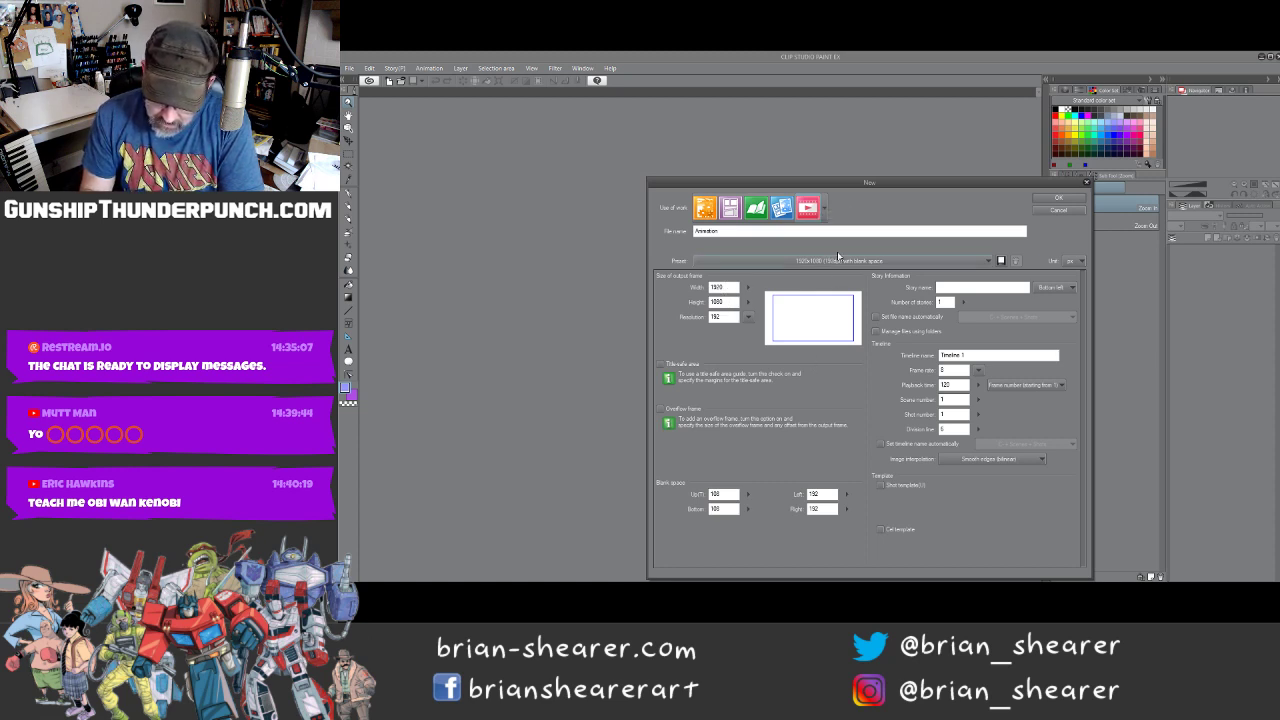
left_click(956, 260)
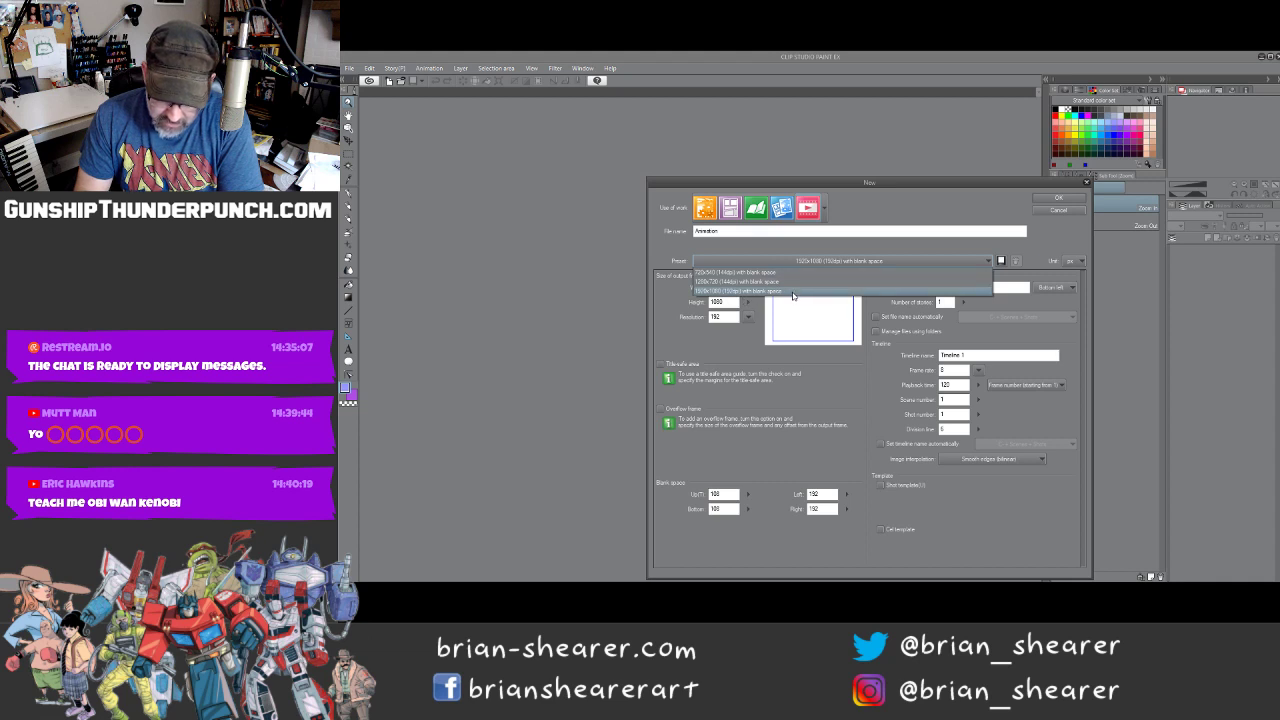
left_click(696, 338)
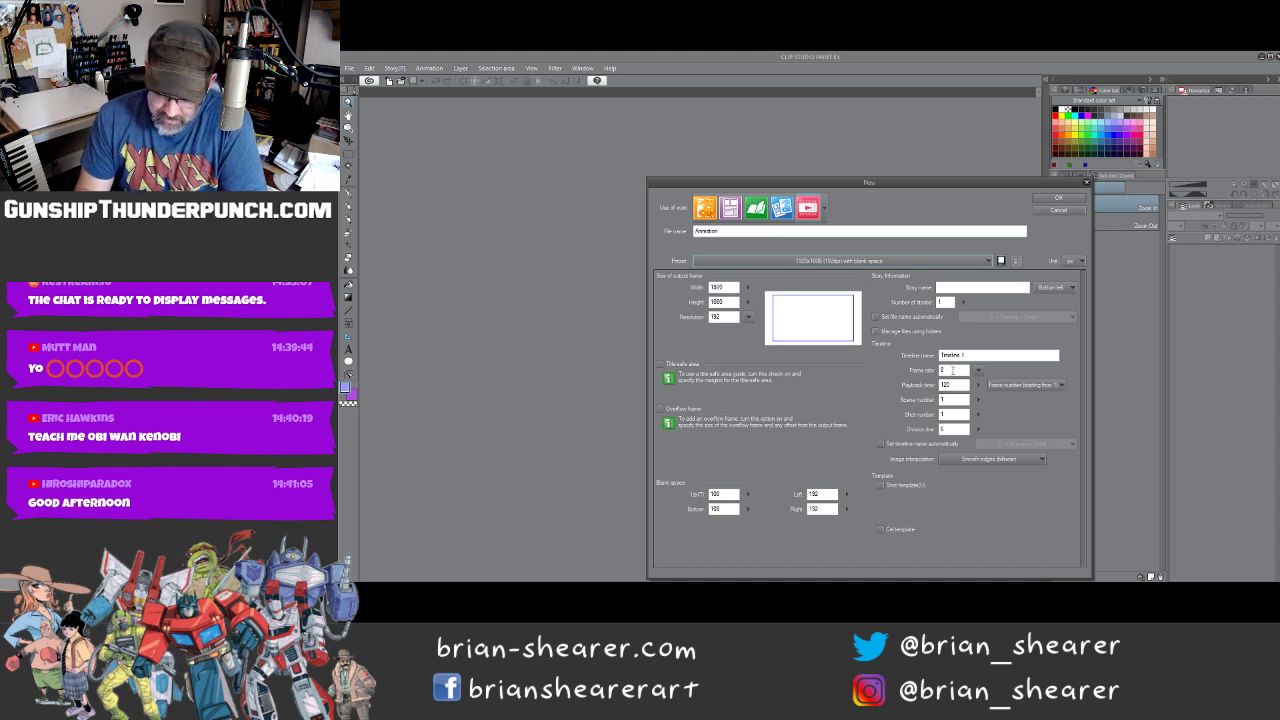
double_click(952, 370)
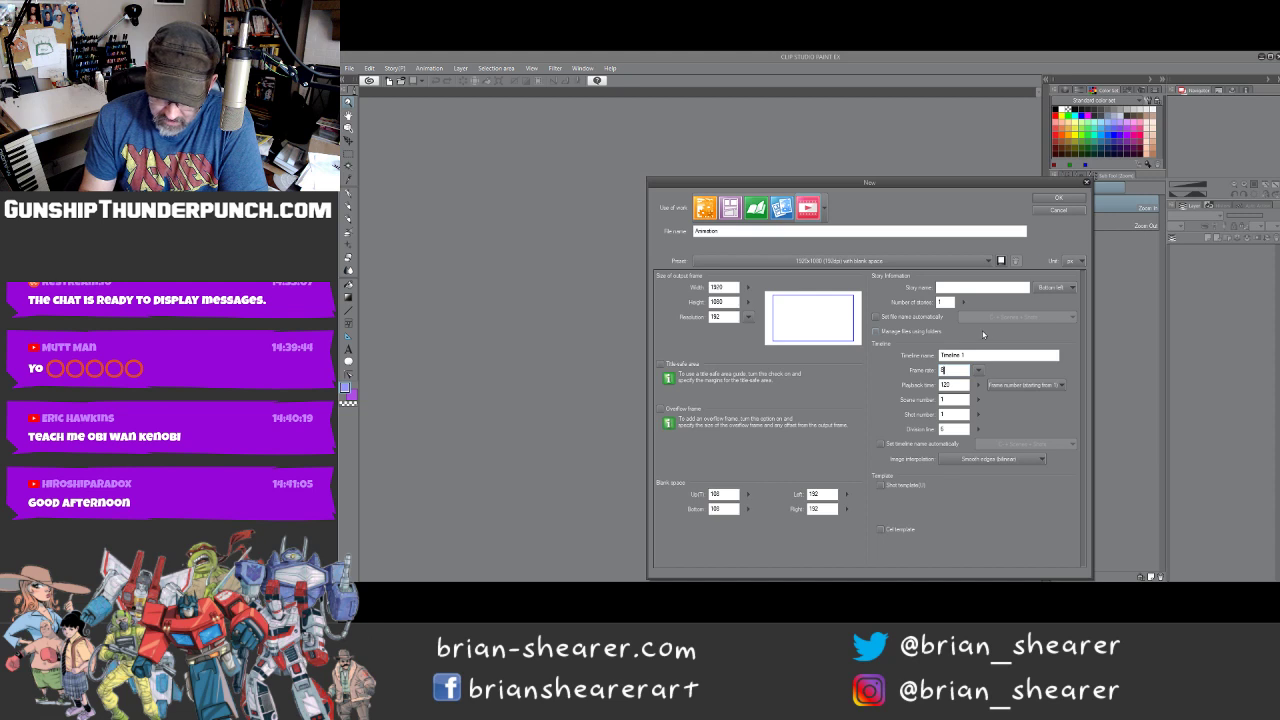
left_click(1059, 197)
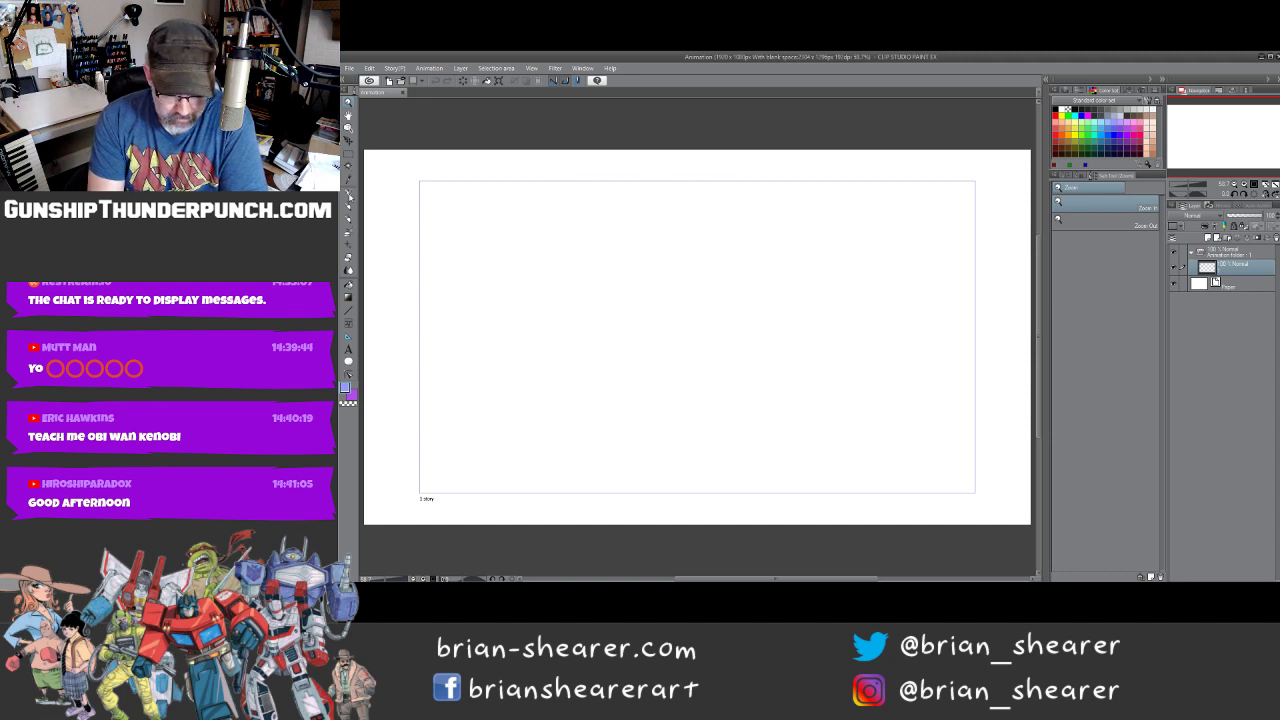
Choose the Brush tool and show the Timeline palette
left_click(349, 196)
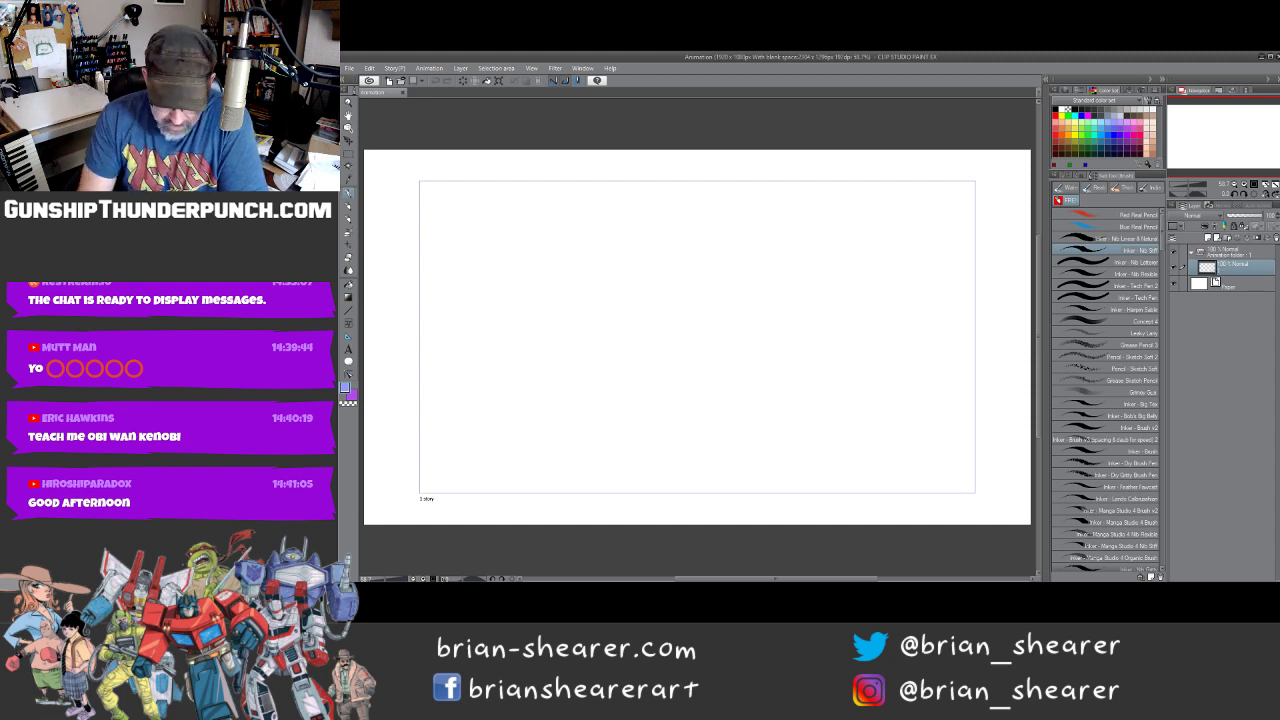
left_click(582, 68)
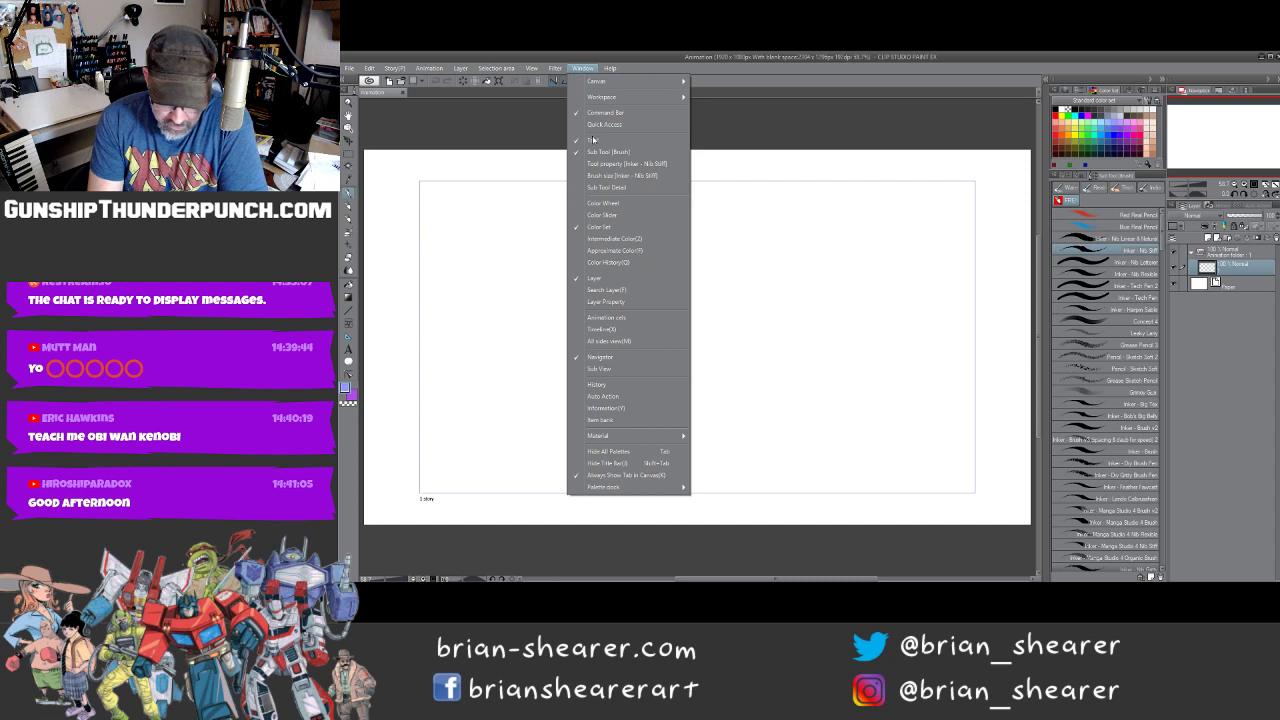
left_click(621, 329)
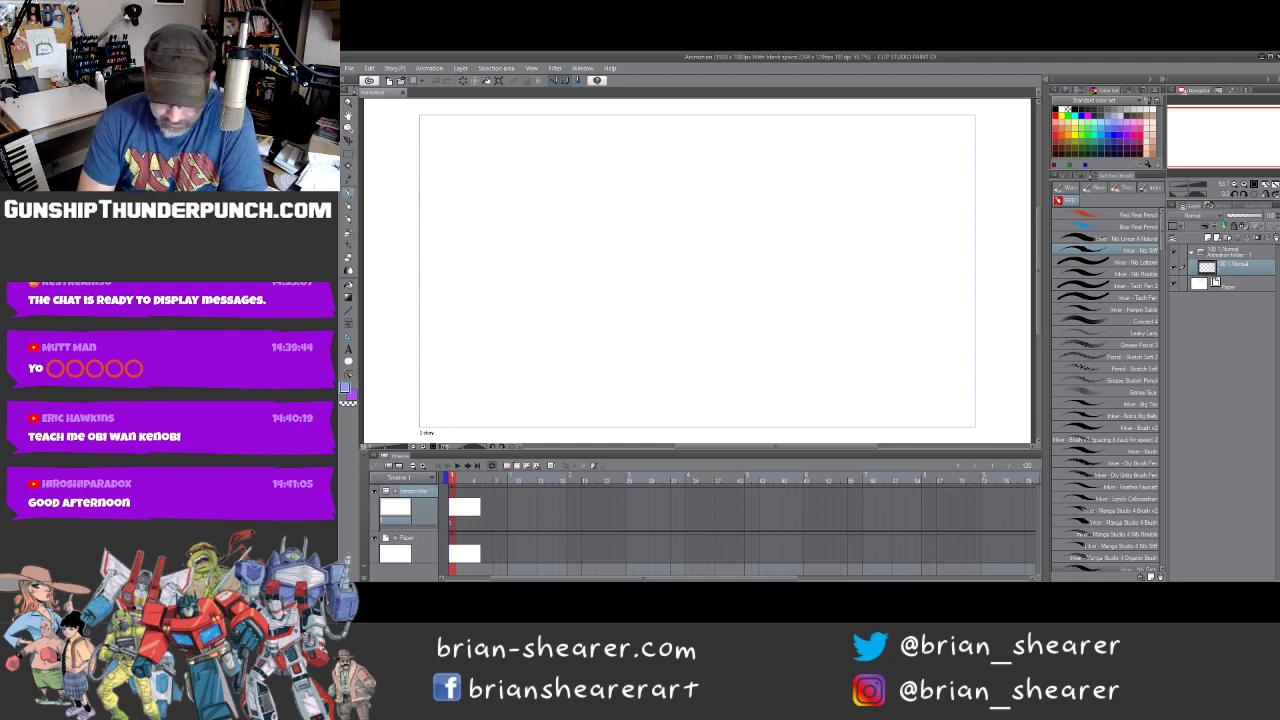
Sketch an oval head and curved shoulders with a smaller Red Real Pencil in the lower-left part of the frame
left_click(1134, 215)
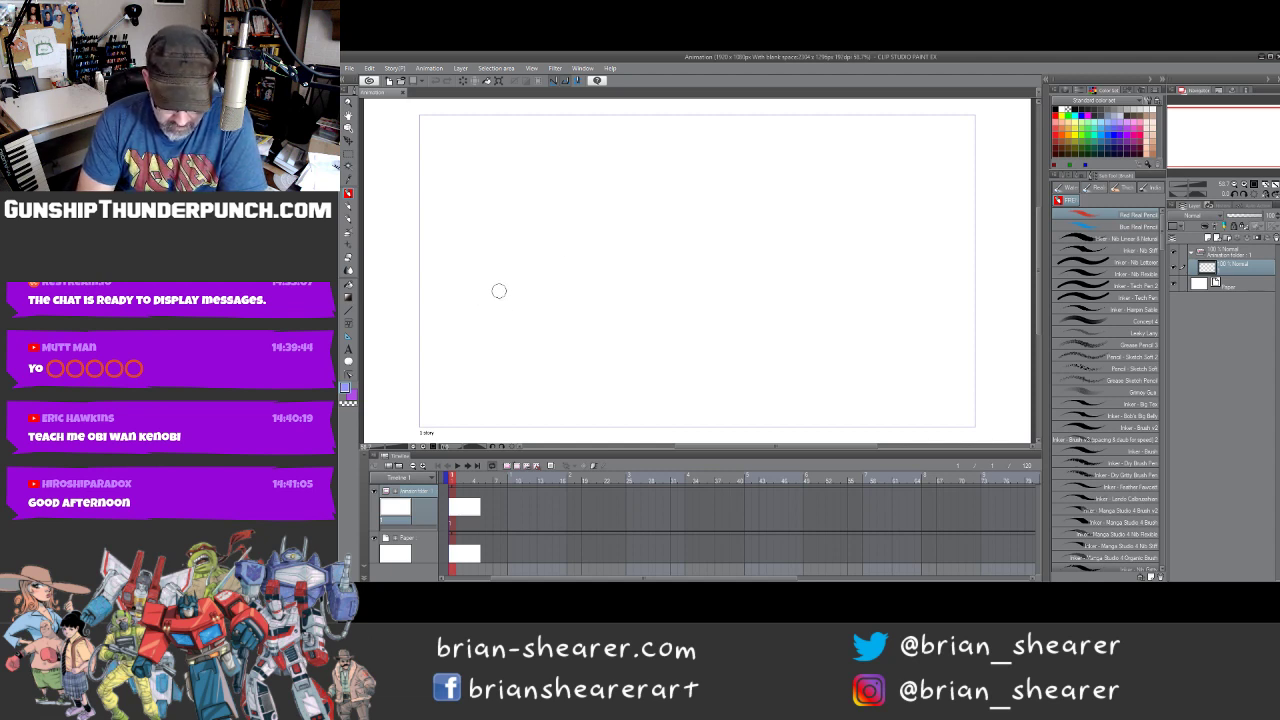
left_click_drag(487, 323, 491, 291)
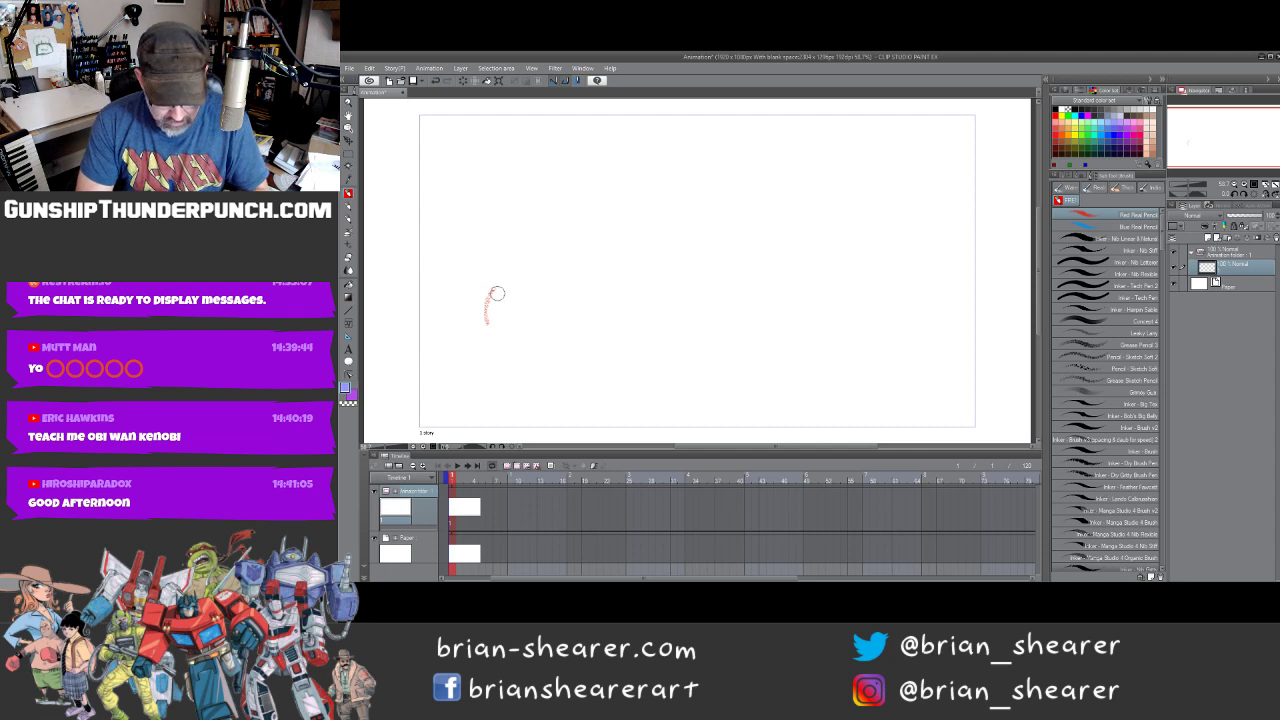
key("[")
mouse_move(487, 302)
left_mouse_down()
mouse_move(509, 278)
mouse_move(492, 324)
mouse_move(524, 281)
mouse_move(538, 334)
mouse_move(485, 346)
mouse_move(516, 356)
mouse_move(554, 408)
left_mouse_up()
left_click_drag(505, 378, 468, 426)
left_click_drag(472, 398, 468, 428)
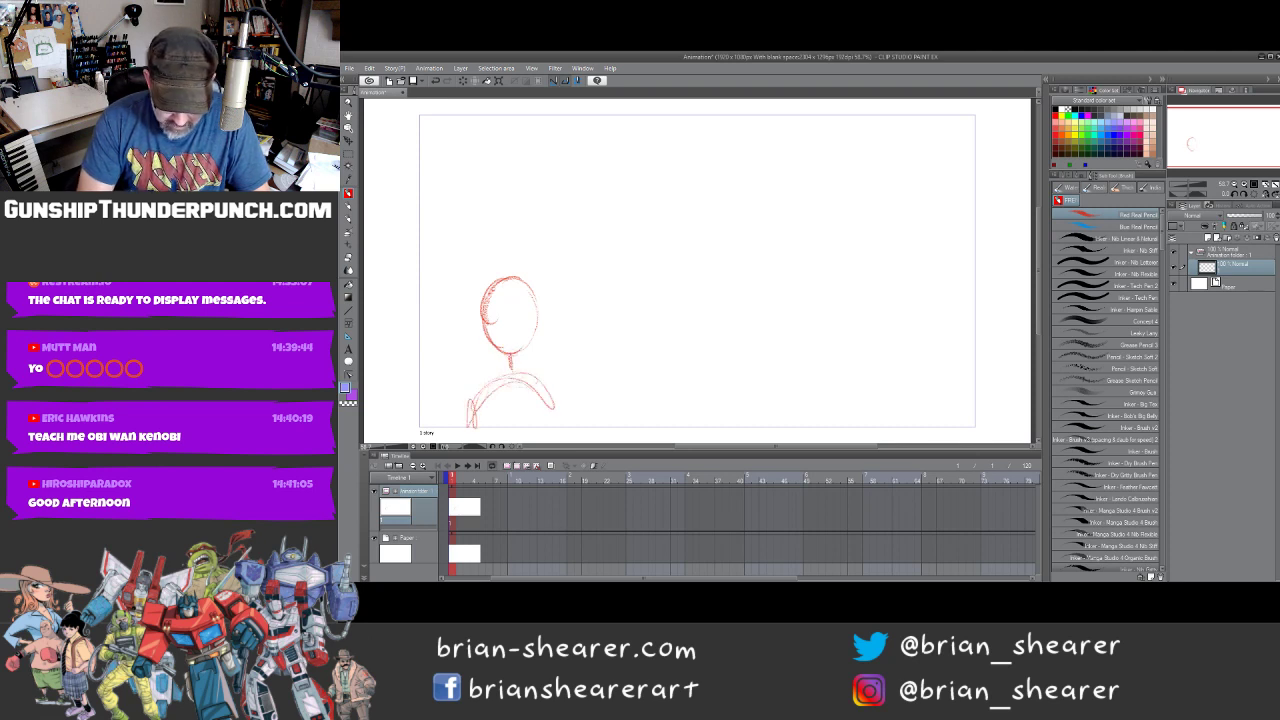
left_click_drag(538, 390, 546, 424)
left_click_drag(530, 398, 554, 420)
mouse_move(520, 374)
left_mouse_down()
mouse_move(554, 420)
mouse_move(466, 426)
left_mouse_up()
left_click_drag(522, 376, 548, 424)
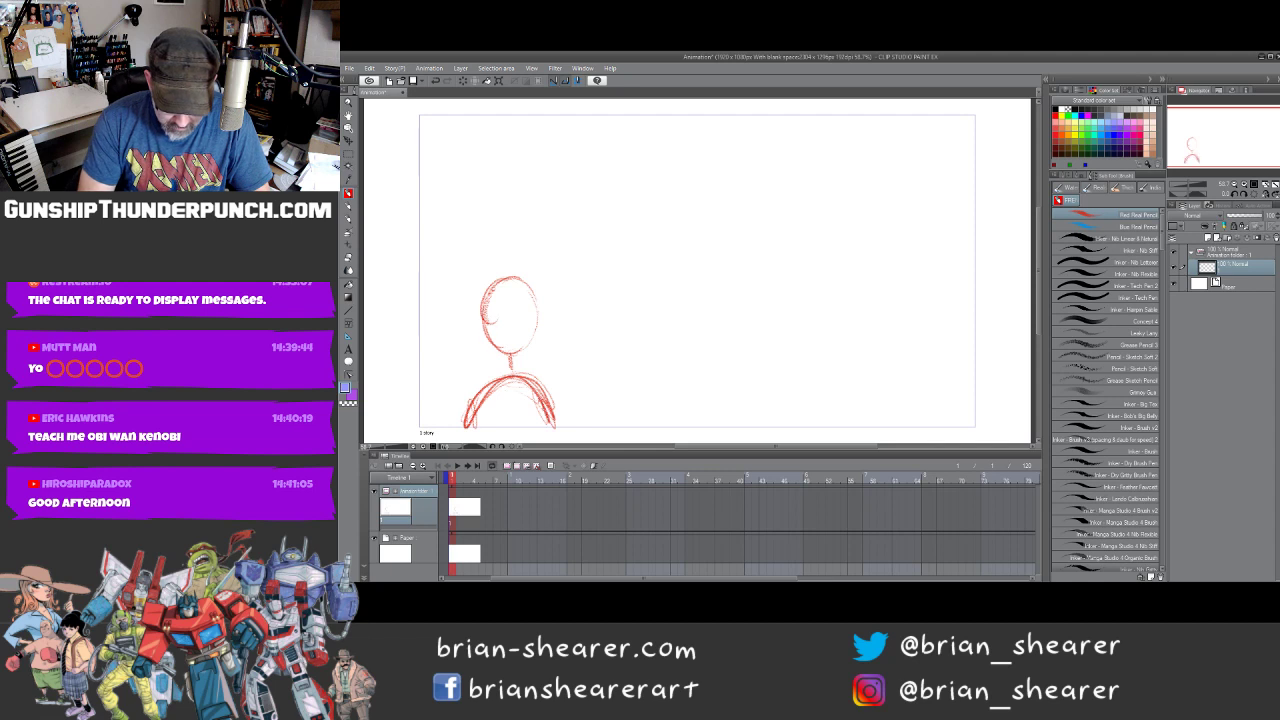
Sketch the figure's neck, two dot eyes and a short mouth, and reinforce the head's outline
left_click_drag(486, 320, 500, 352)
mouse_move(500, 352)
left_mouse_down()
mouse_move(524, 350)
mouse_move(505, 374)
left_mouse_up()
left_click_drag(519, 352, 519, 372)
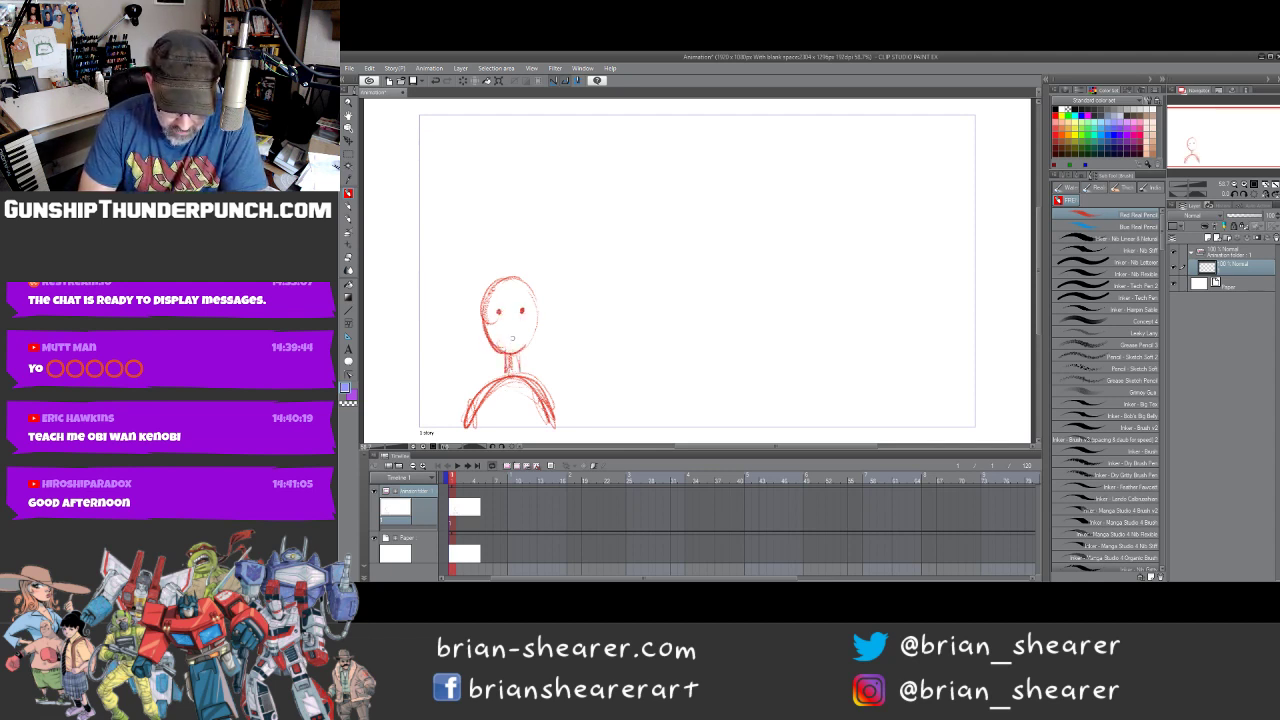
left_click_drag(506, 353, 516, 375)
left_click_drag(519, 356, 520, 375)
left_click_drag(537, 312, 527, 350)
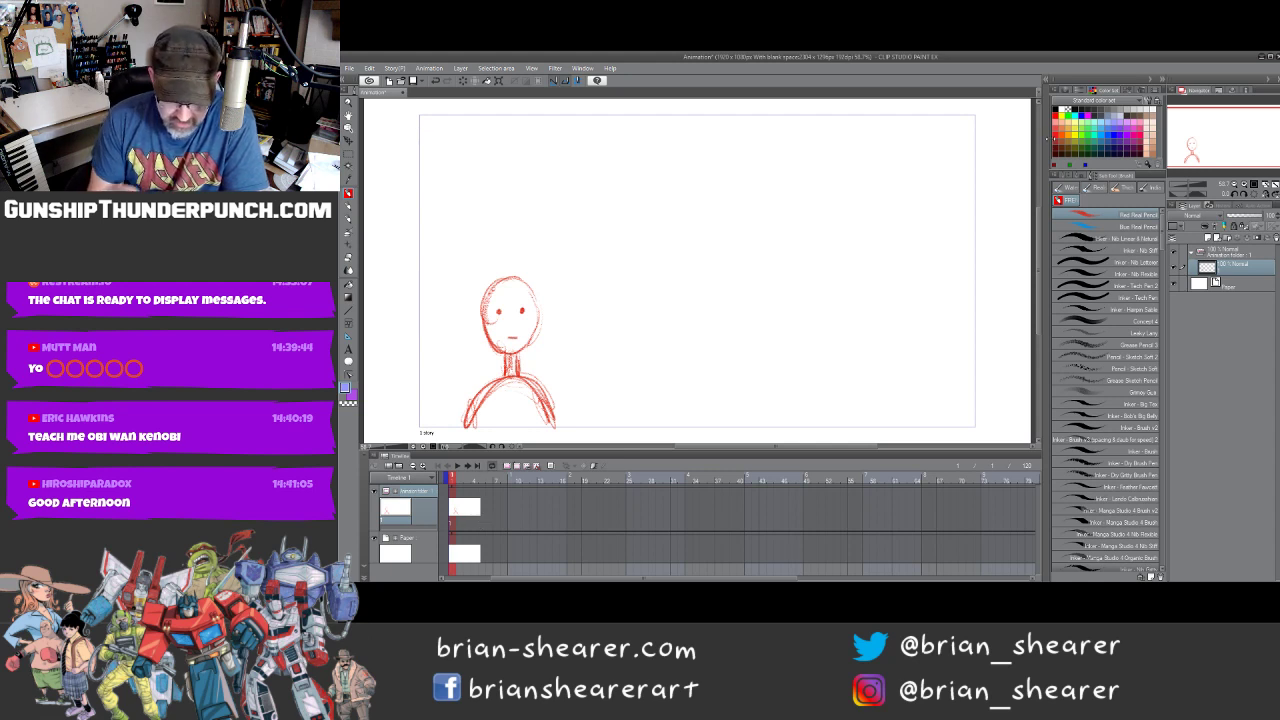
Add a new animation cel at frame 2 and create a third layer in the animation folder
left_click(518, 469)
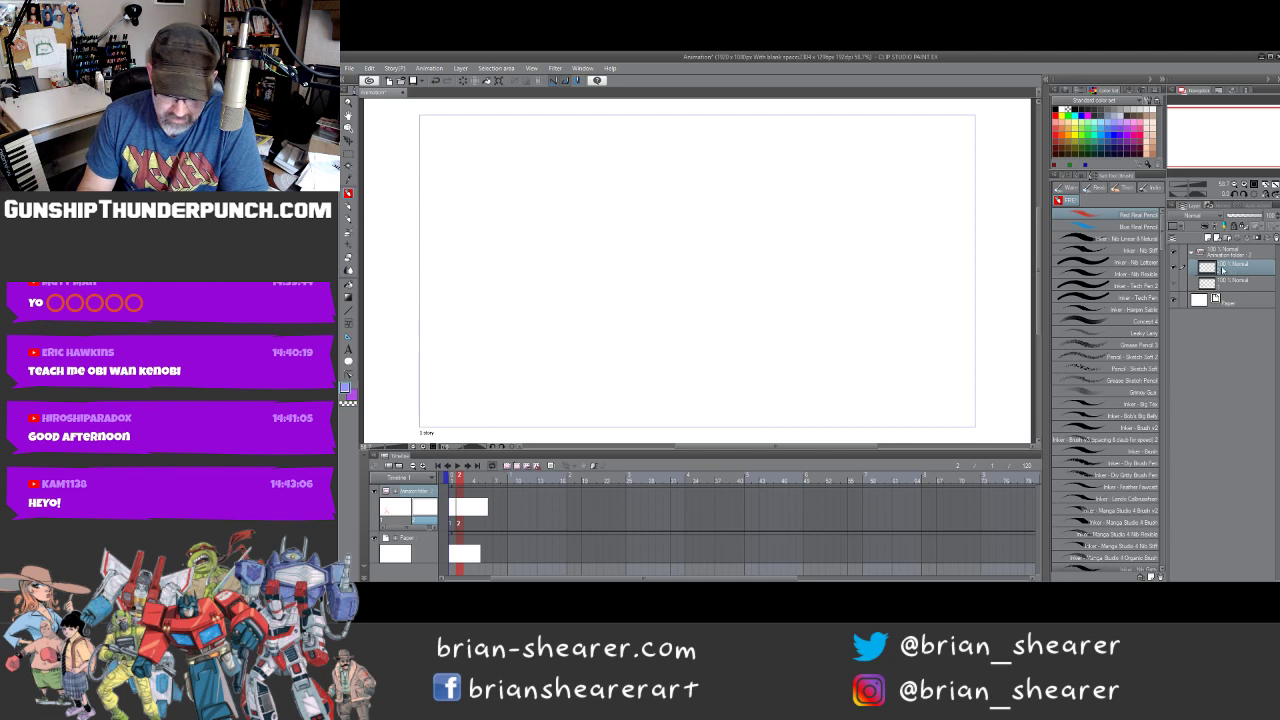
left_click_drag(1038, 319, 1038, 321)
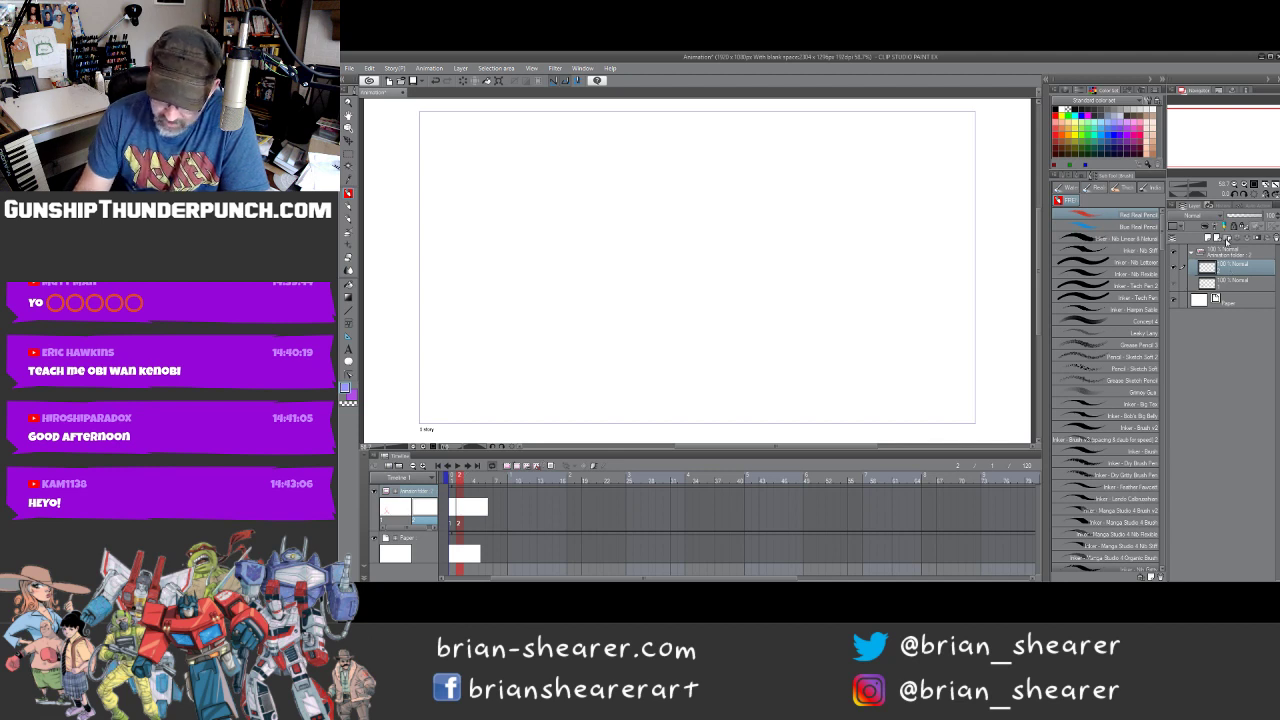
left_click(1228, 240)
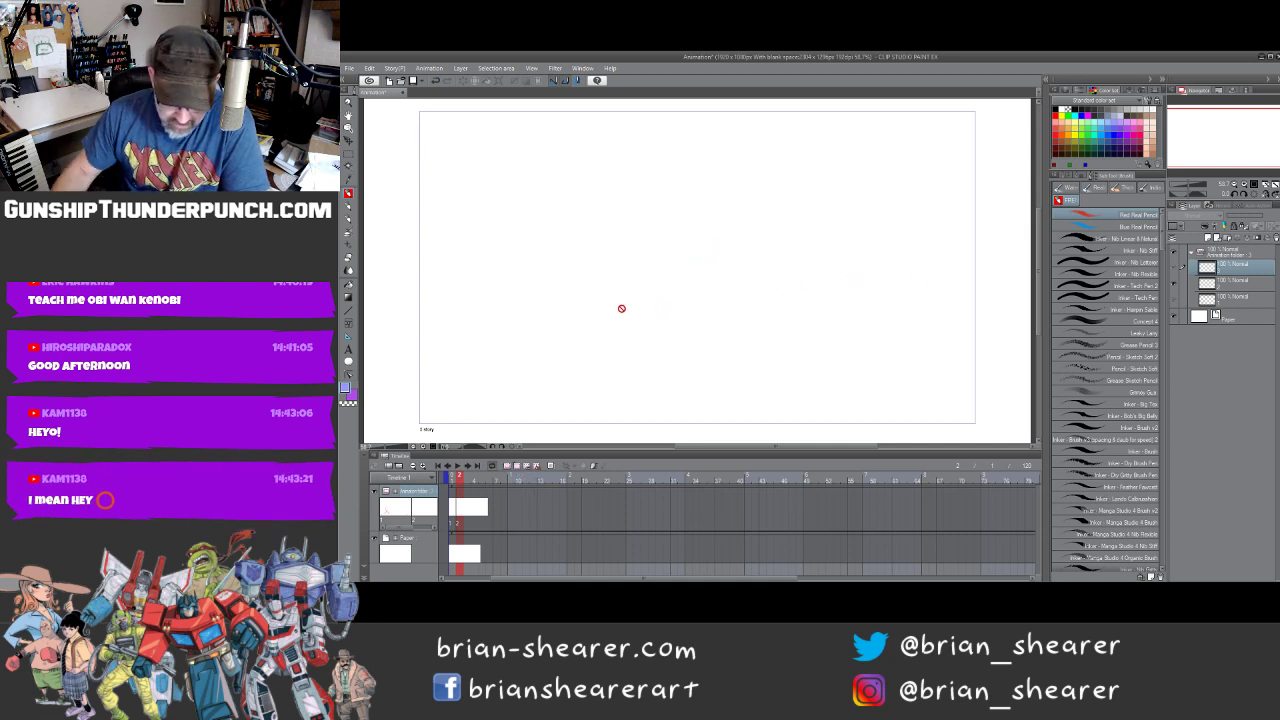
Try assigning cel 3 to frame 3 of the animation track and drawing on it
right_click(468, 497)
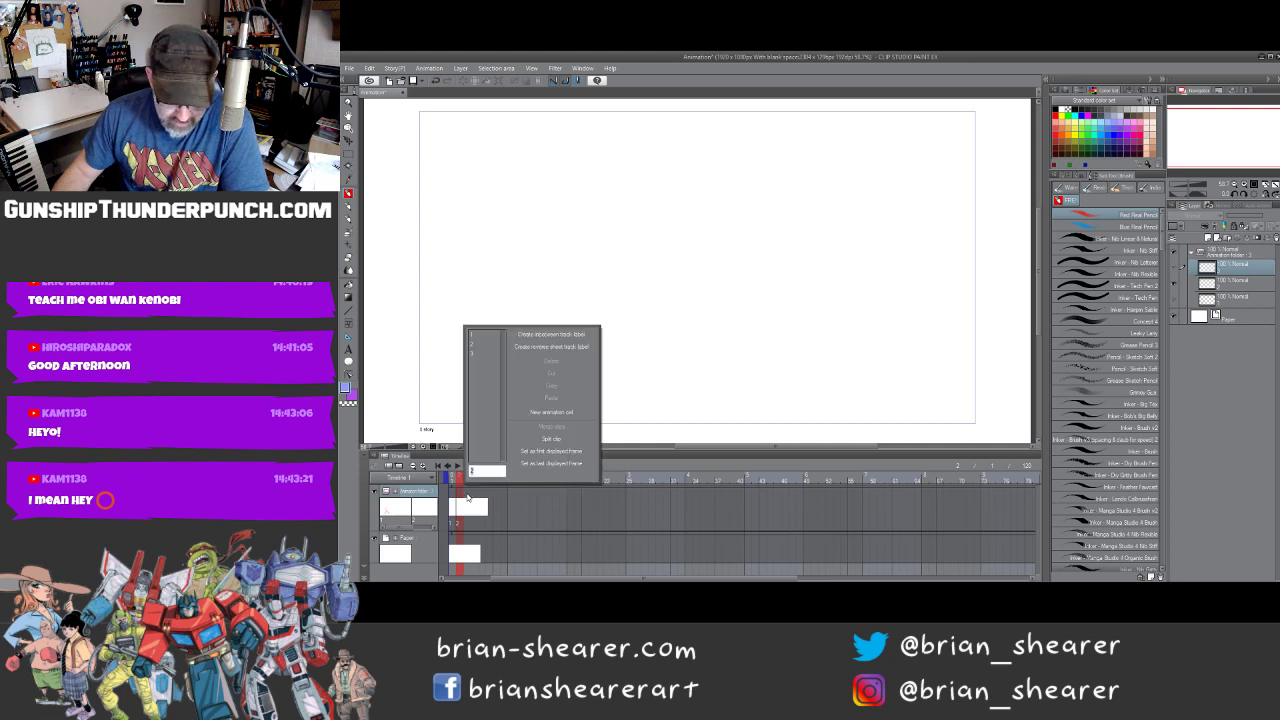
left_click(476, 355)
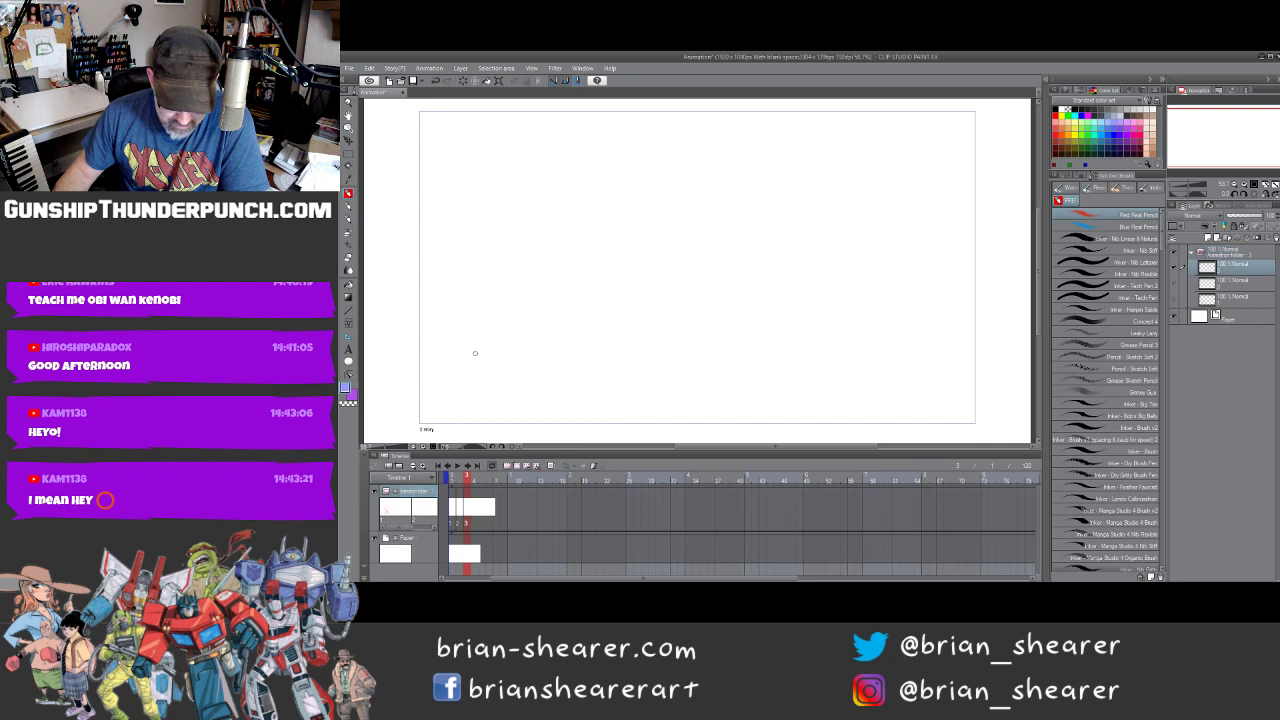
mouse_move(645, 266)
left_mouse_down()
mouse_move(628, 298)
mouse_move(666, 267)
mouse_move(628, 300)
left_mouse_up()
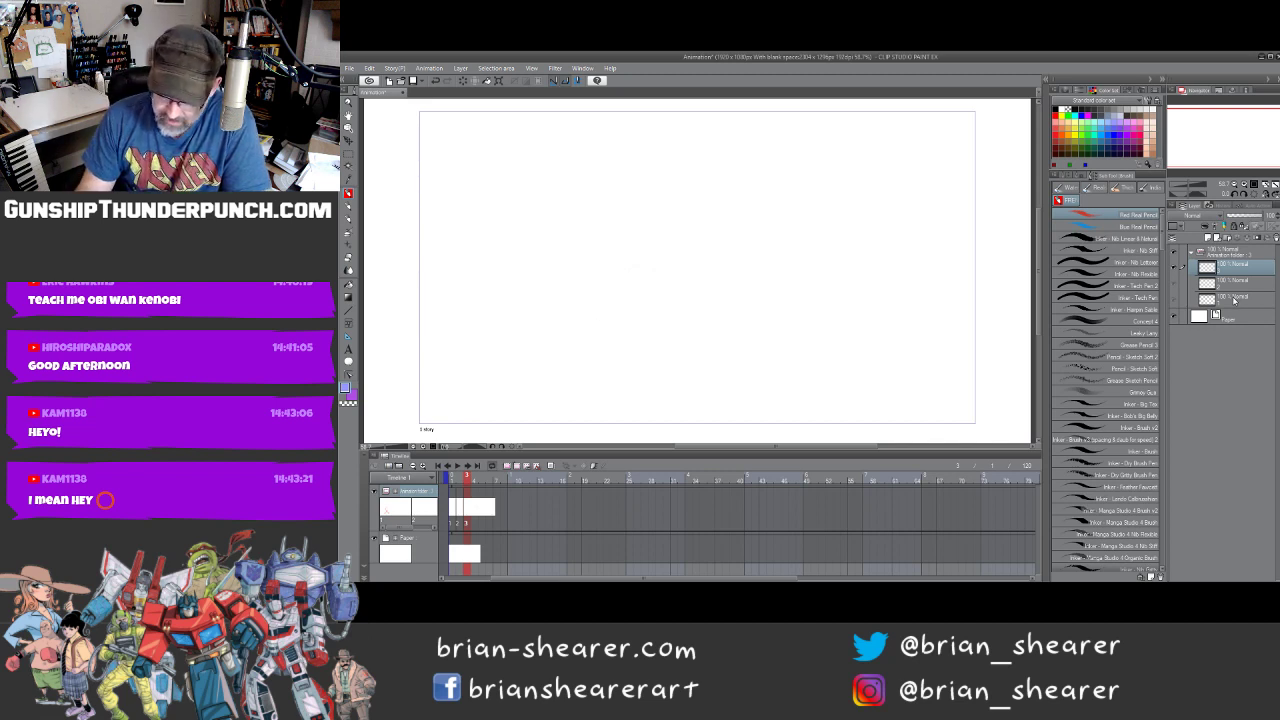
Check the three cel layers in the animation folder one by one, ending on the layer with the sketch
left_click(1236, 303)
left_click(1236, 285)
left_click(1236, 270)
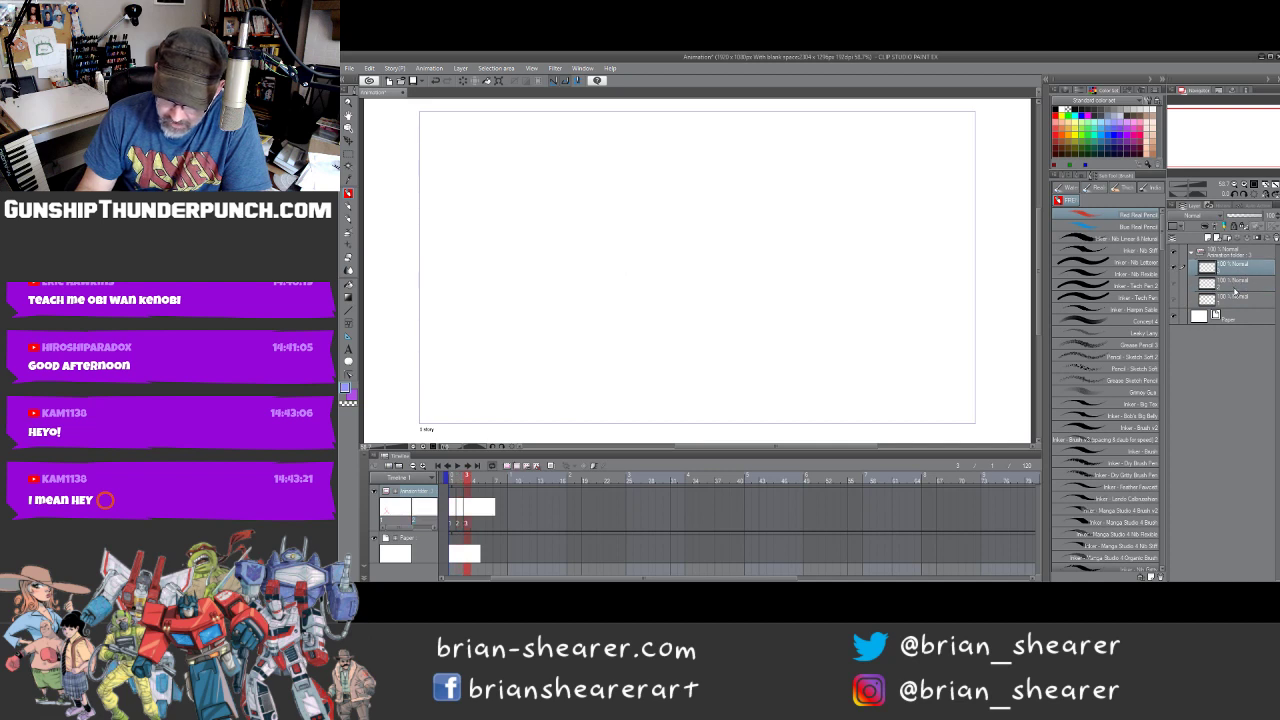
left_click(1235, 286)
left_click(1235, 302)
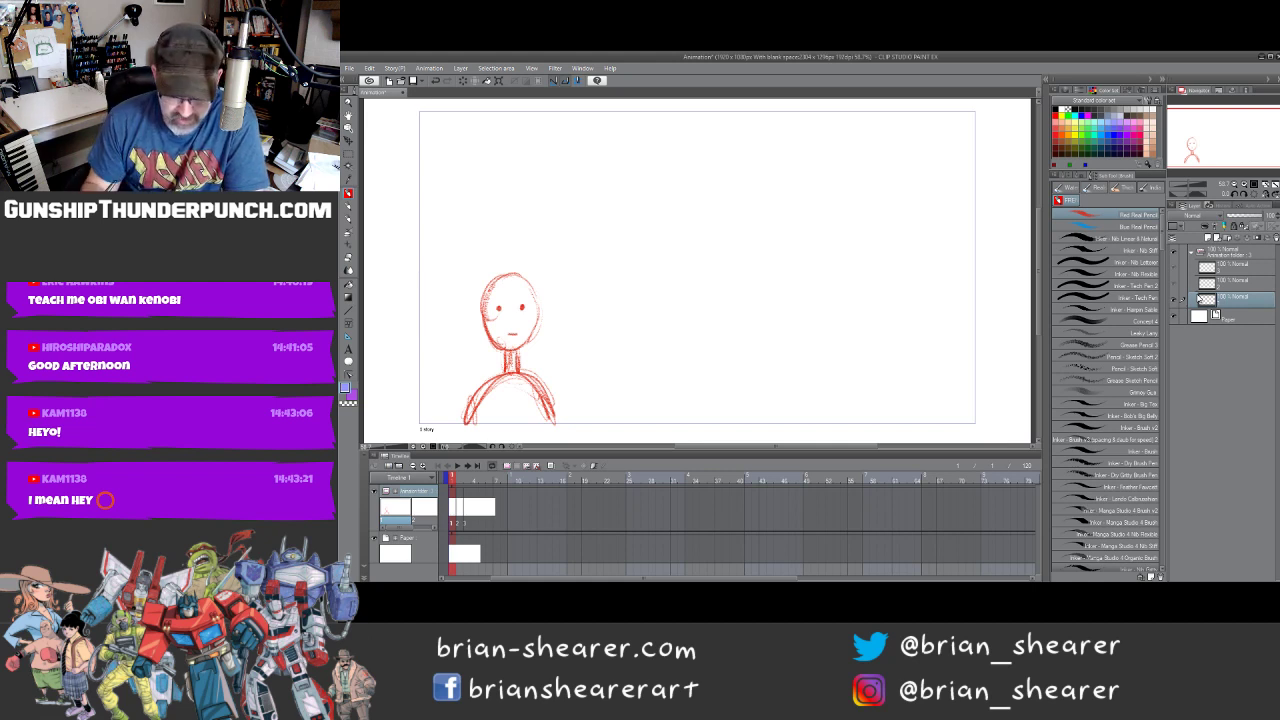
left_click_drag(1039, 245, 1039, 243)
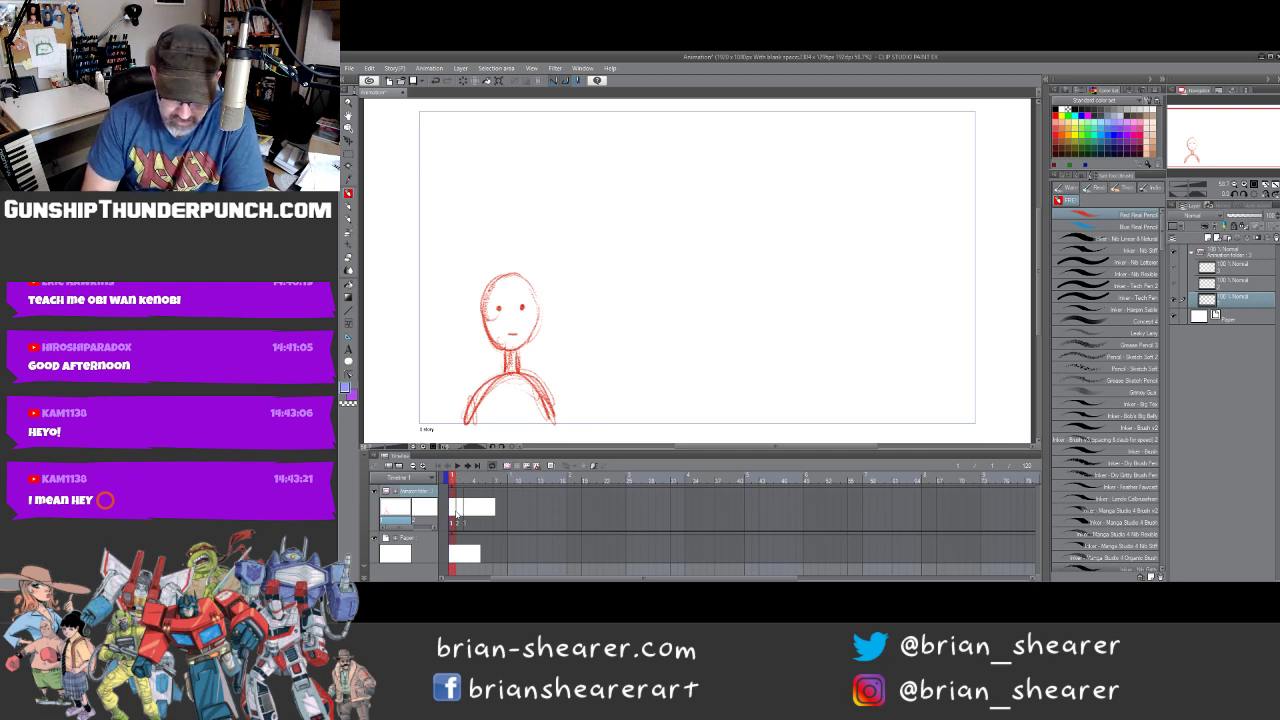
Go to frame 2 and undo the assignment of cel 3 to the timeline
left_click(459, 513)
key("ctrl+z")
key("ctrl+z")
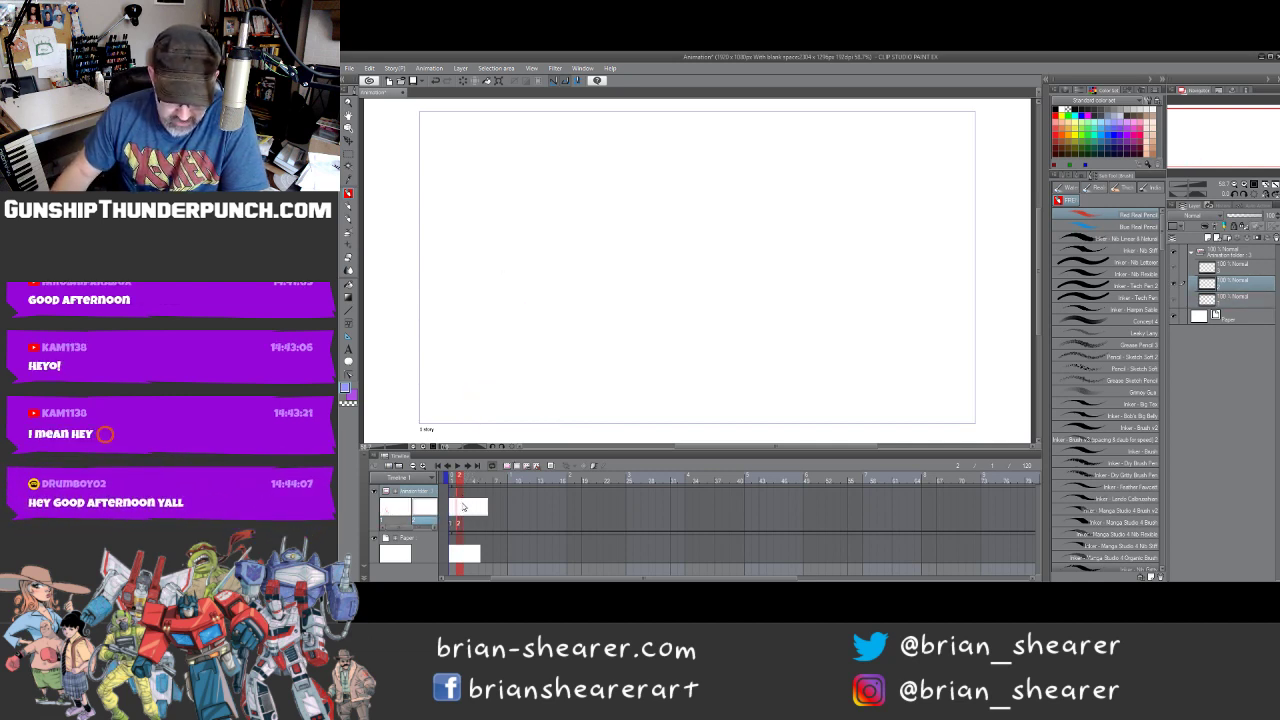
Assign cel 3 to frame 3 of the animation track and check the timeline's frames back to frame 1
right_click(463, 508)
left_click(485, 352)
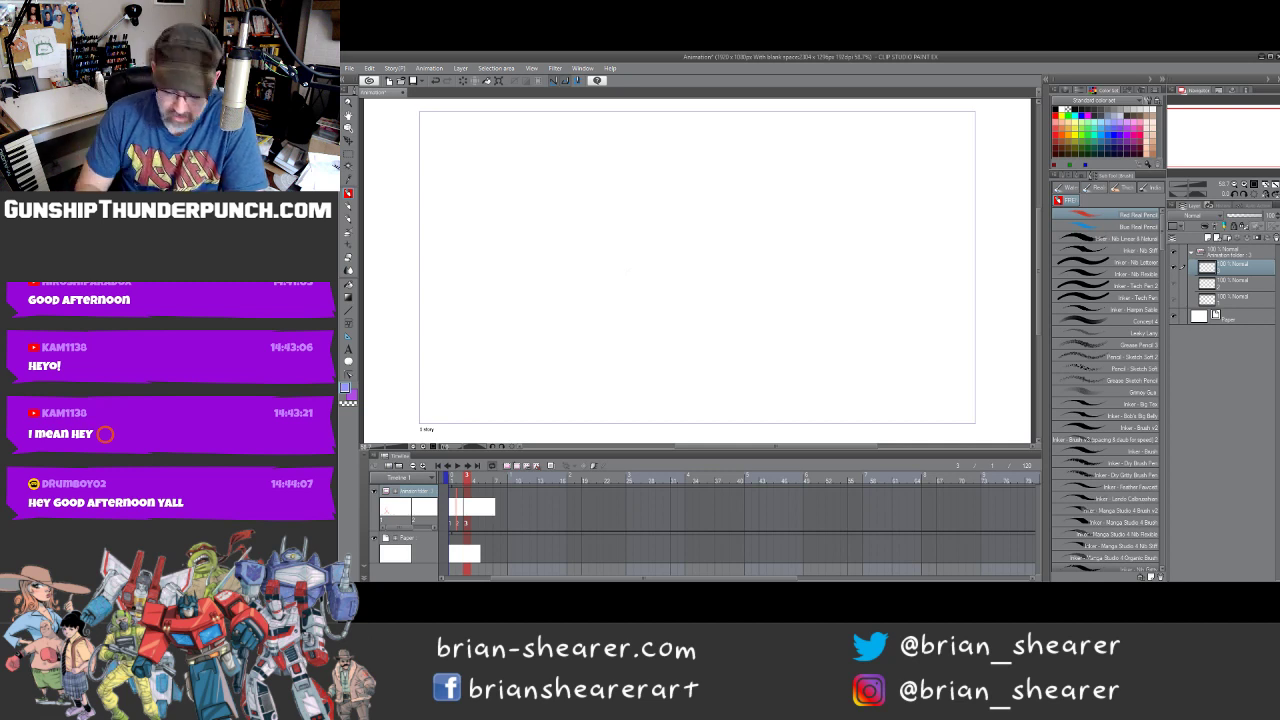
left_click(461, 510)
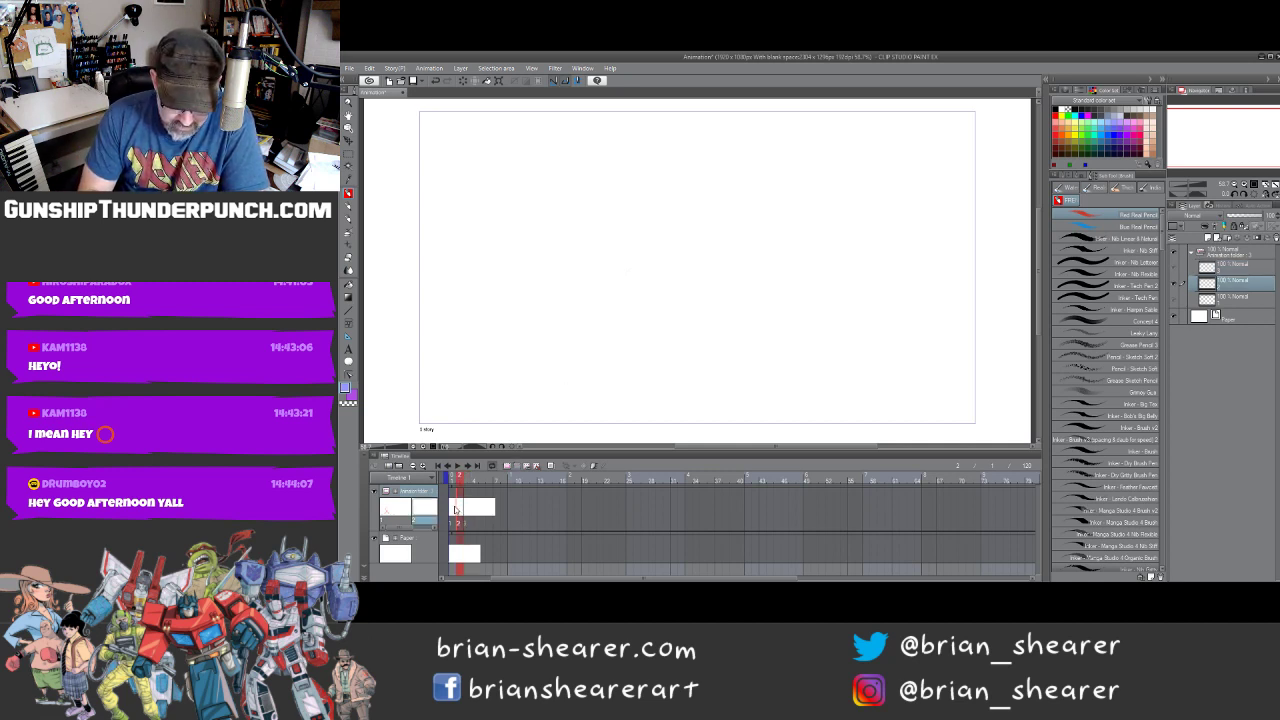
left_click(460, 512)
left_click(467, 512)
left_click(461, 512)
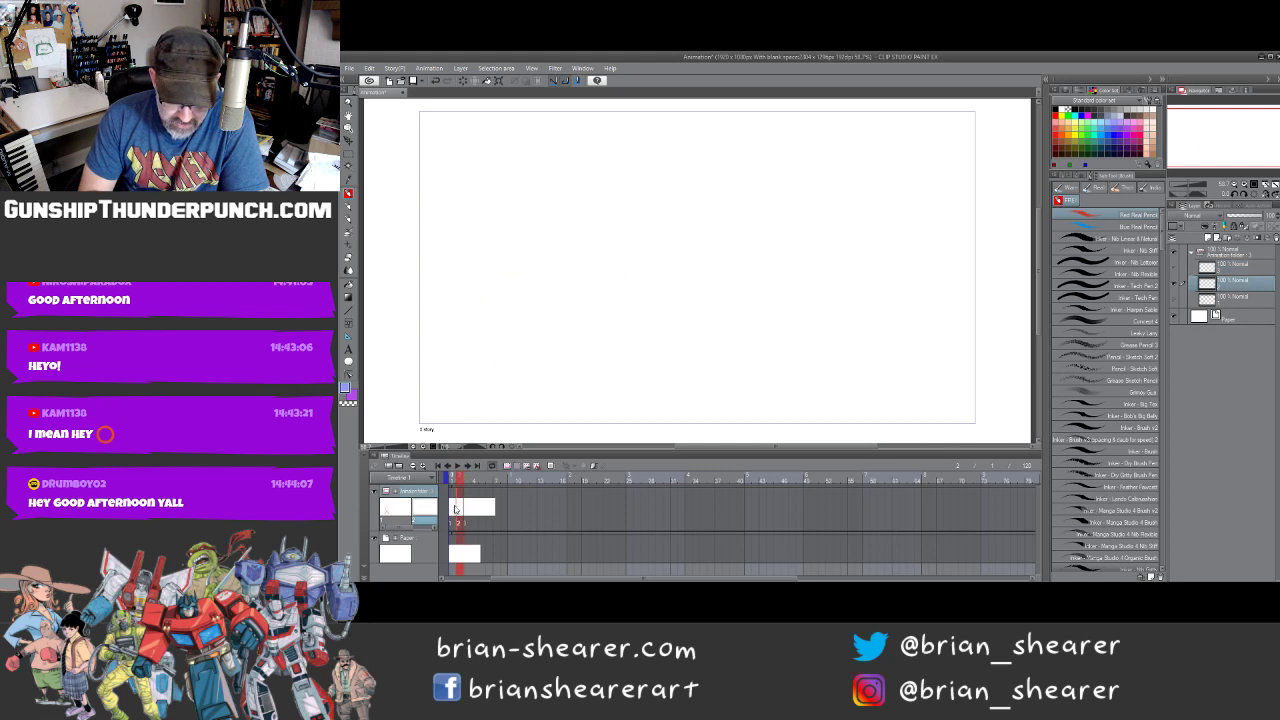
left_click(453, 509)
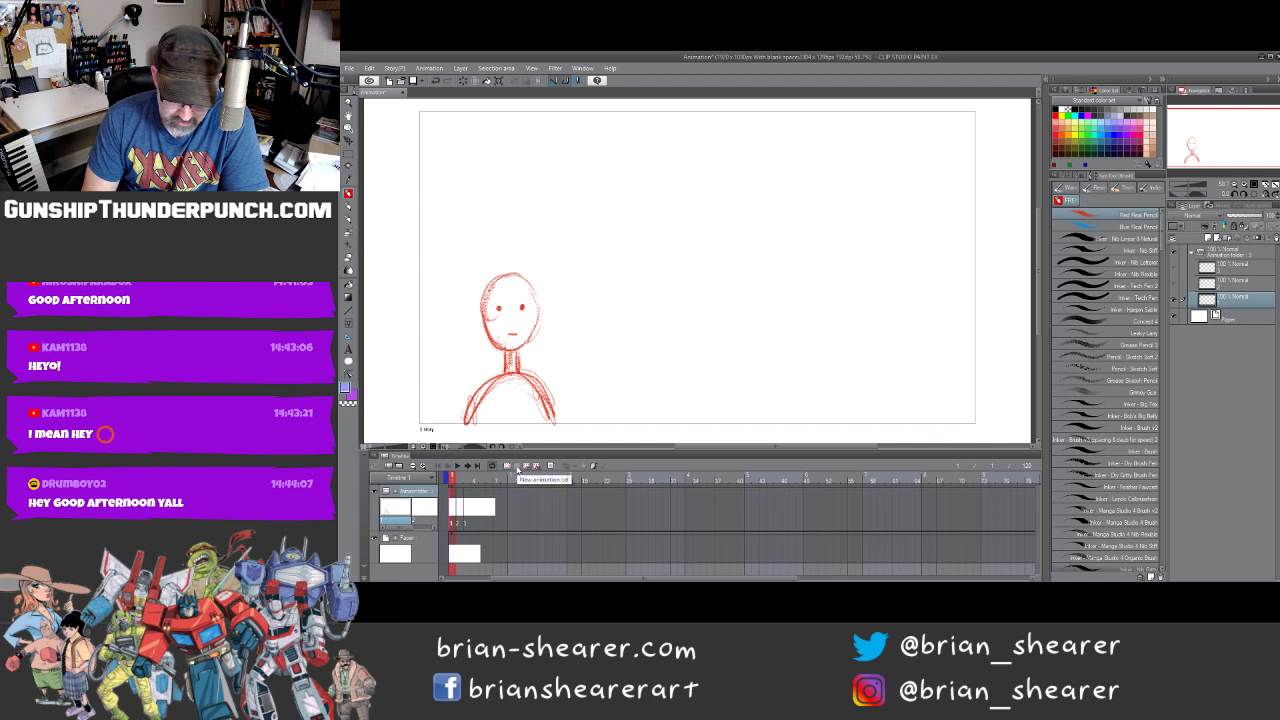
Display the first frame's drawing as an onion skin on frame 2
left_click(517, 466)
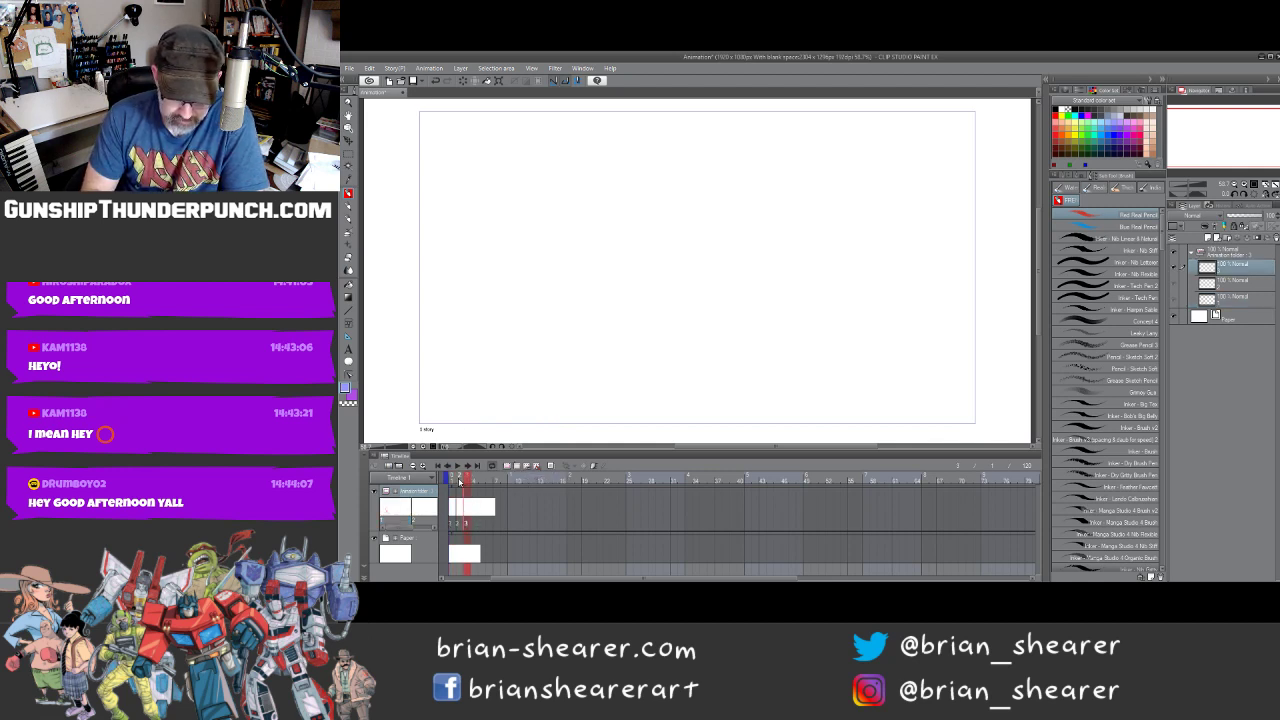
left_click(457, 483)
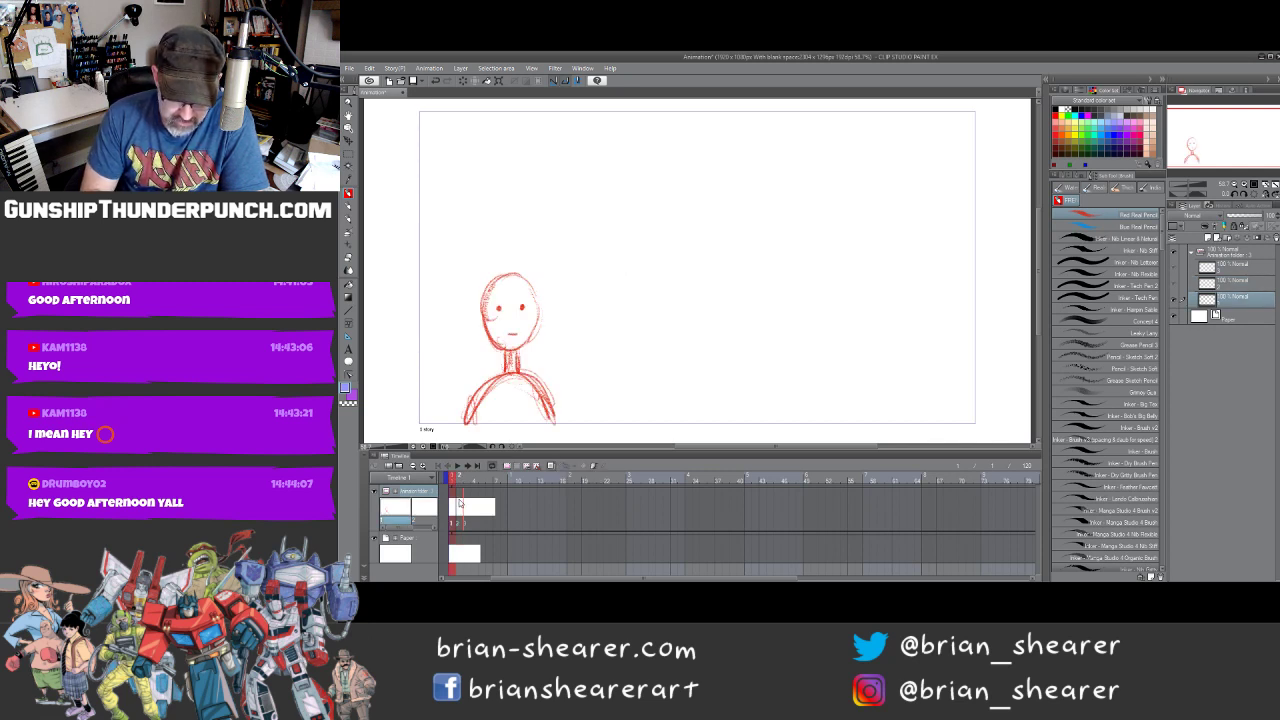
left_click(460, 504)
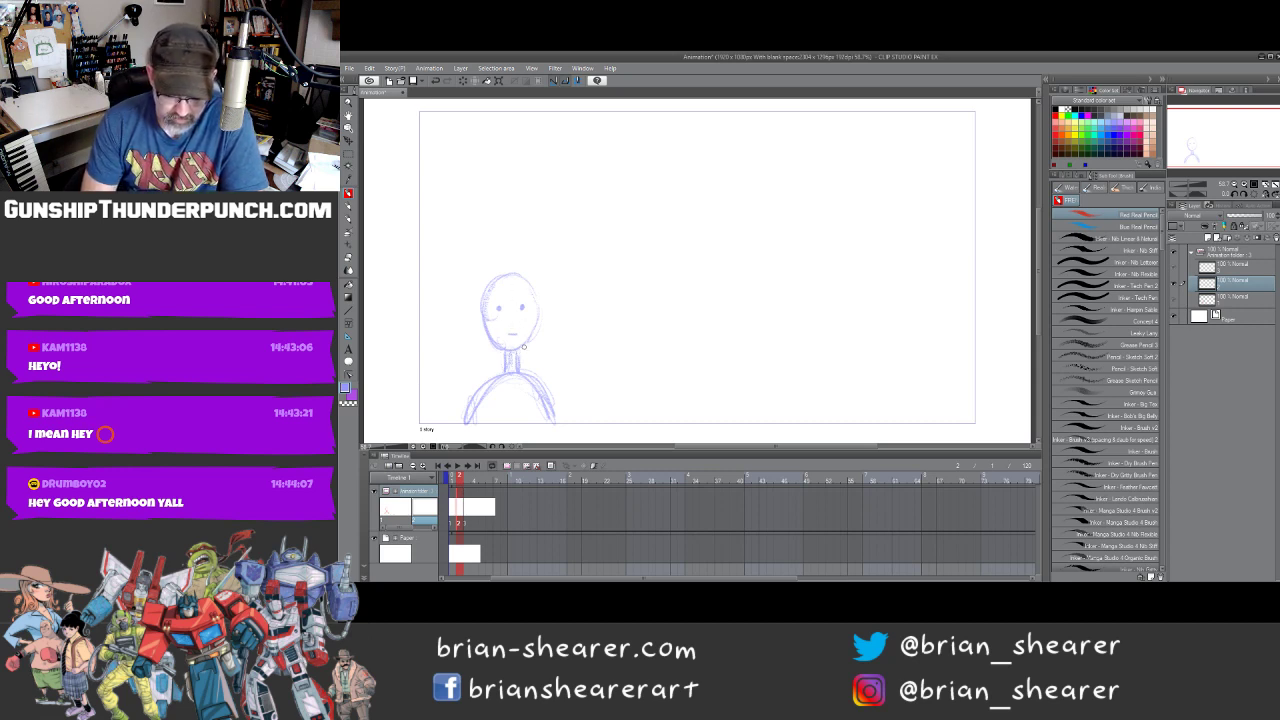
On frame 3, sketch a second figure further right with an oval head, neck, shoulders, dot eyes and a frowning mouth
left_click(467, 511)
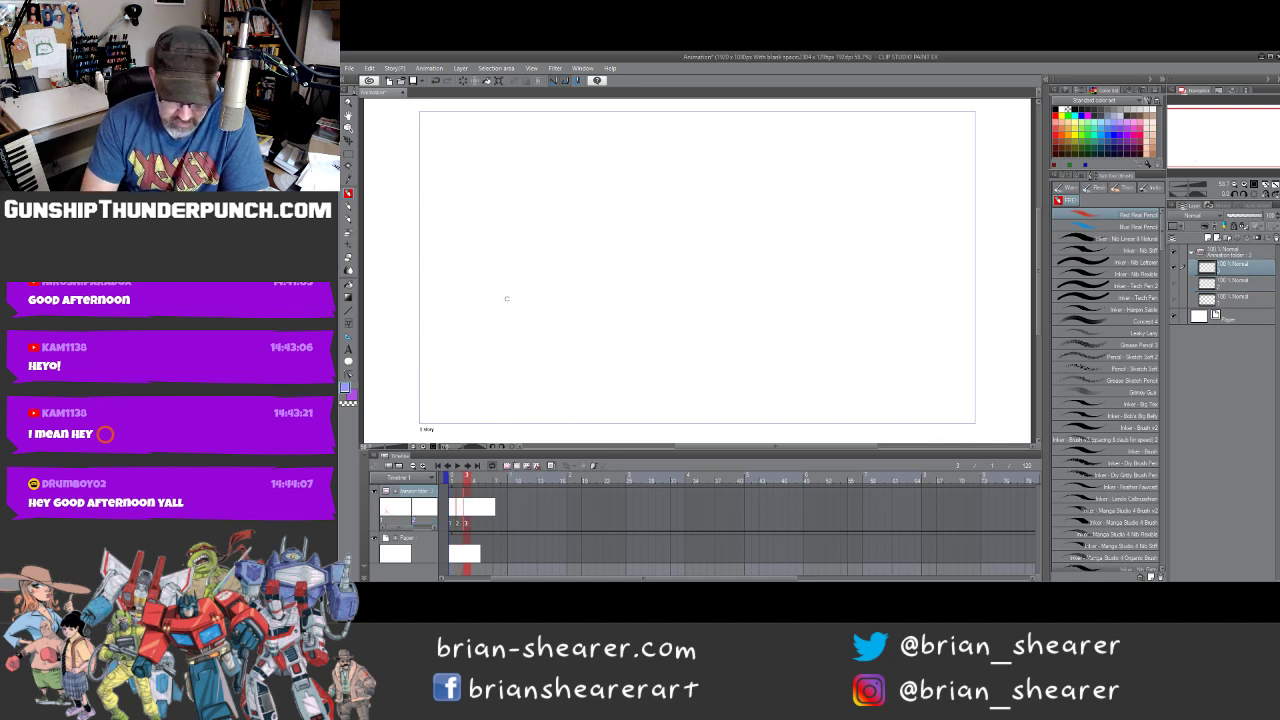
mouse_move(566, 314)
left_mouse_down()
mouse_move(590, 278)
mouse_move(612, 274)
mouse_move(624, 304)
mouse_move(596, 356)
mouse_move(572, 368)
mouse_move(632, 418)
mouse_move(548, 412)
mouse_move(630, 418)
left_mouse_up()
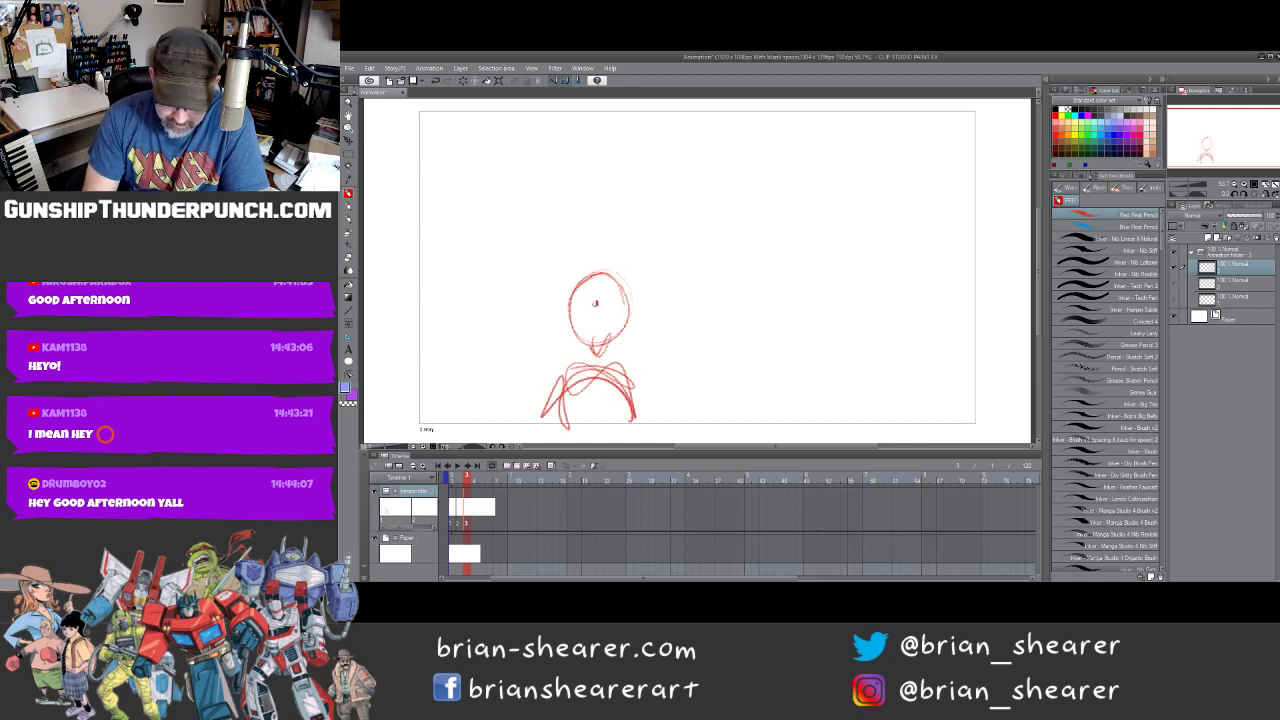
left_click(616, 303)
left_click_drag(599, 322, 621, 320)
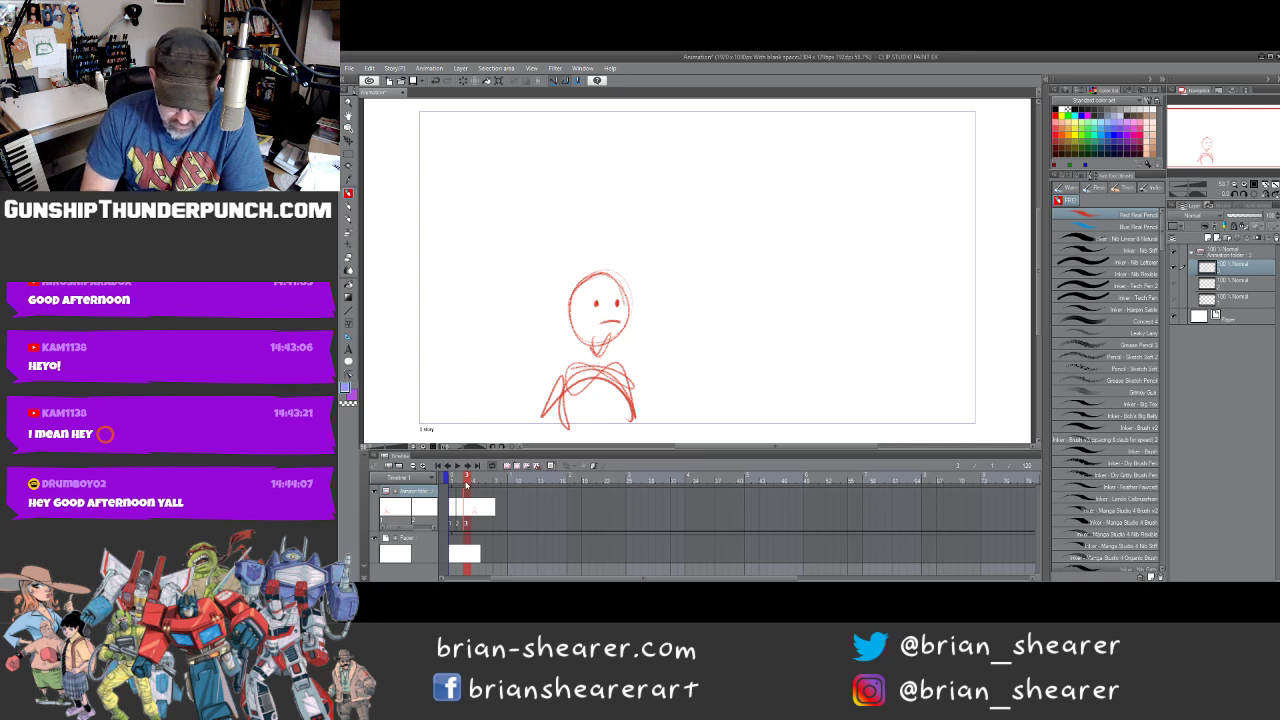
On frame 2, sketch an in-between figure's oval head, neck and shoulders midway between the onion-skinned figures of frames 1 and 3
left_click(459, 480)
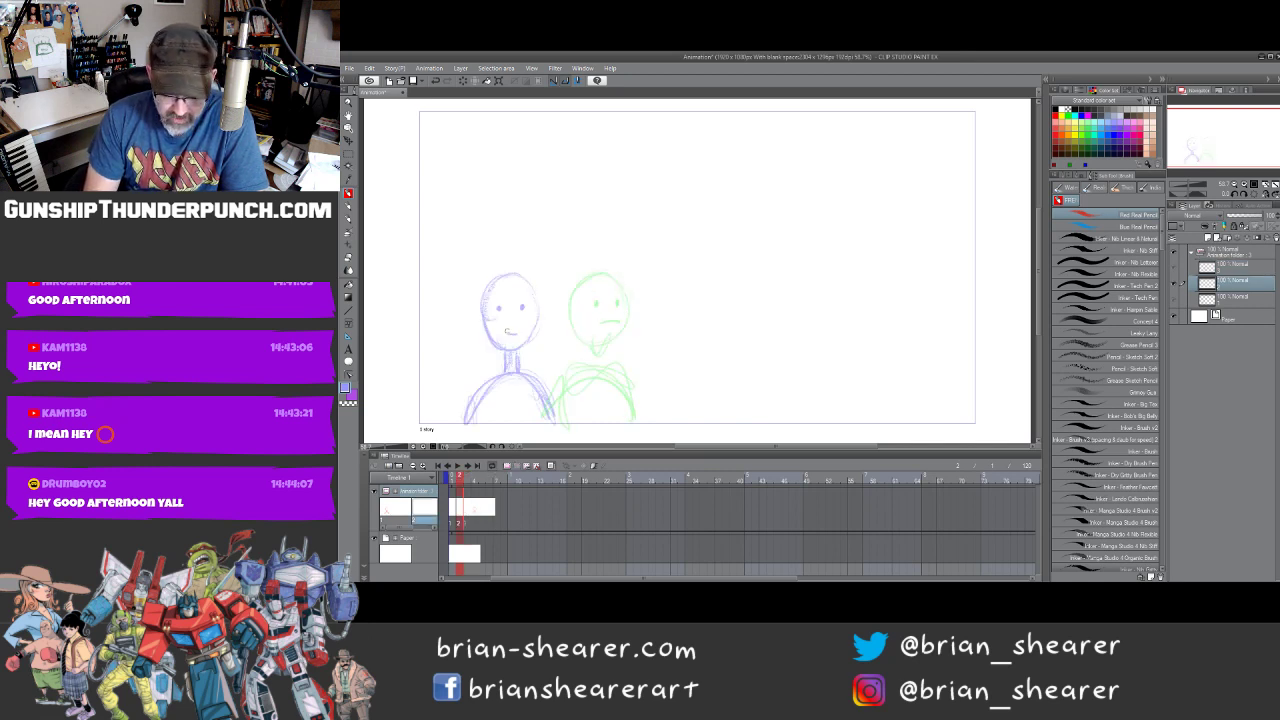
left_click_drag(508, 333, 517, 334)
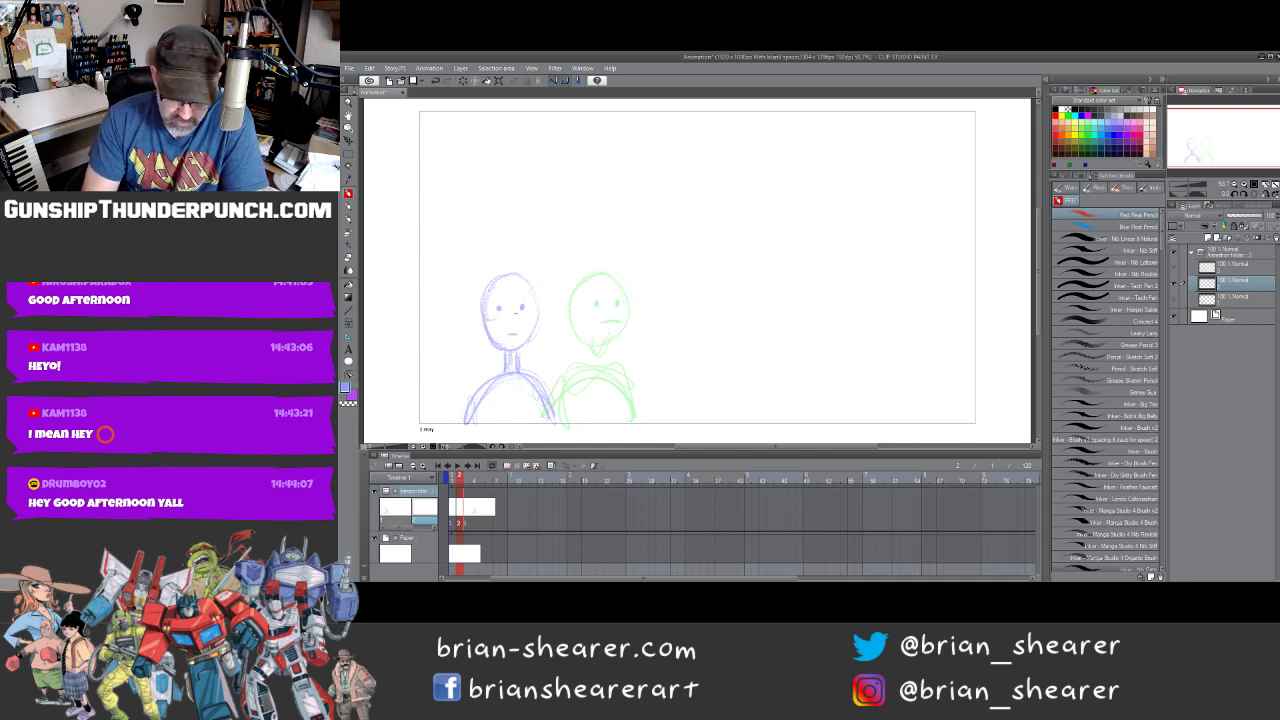
left_click_drag(522, 300, 556, 278)
mouse_move(520, 322)
left_mouse_down()
mouse_move(543, 284)
mouse_move(570, 282)
left_mouse_up()
mouse_move(574, 306)
left_mouse_down()
mouse_move(524, 323)
mouse_move(538, 363)
mouse_move(572, 348)
mouse_move(566, 381)
left_mouse_up()
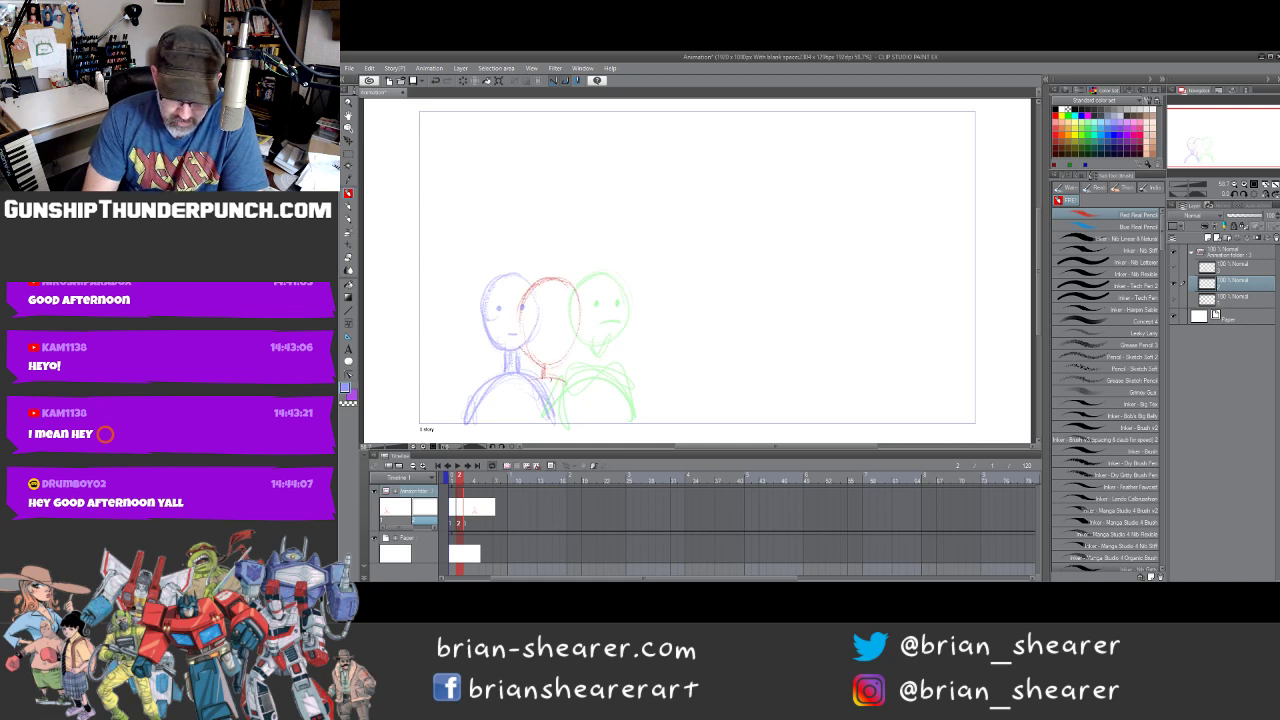
mouse_move(520, 328)
left_mouse_down()
mouse_move(544, 360)
mouse_move(560, 358)
mouse_move(548, 278)
mouse_move(524, 290)
left_mouse_up()
mouse_move(543, 360)
left_mouse_down()
mouse_move(509, 403)
mouse_move(577, 398)
mouse_move(579, 418)
mouse_move(498, 426)
left_mouse_up()
left_click_drag(556, 381, 498, 424)
left_click_drag(568, 392, 586, 420)
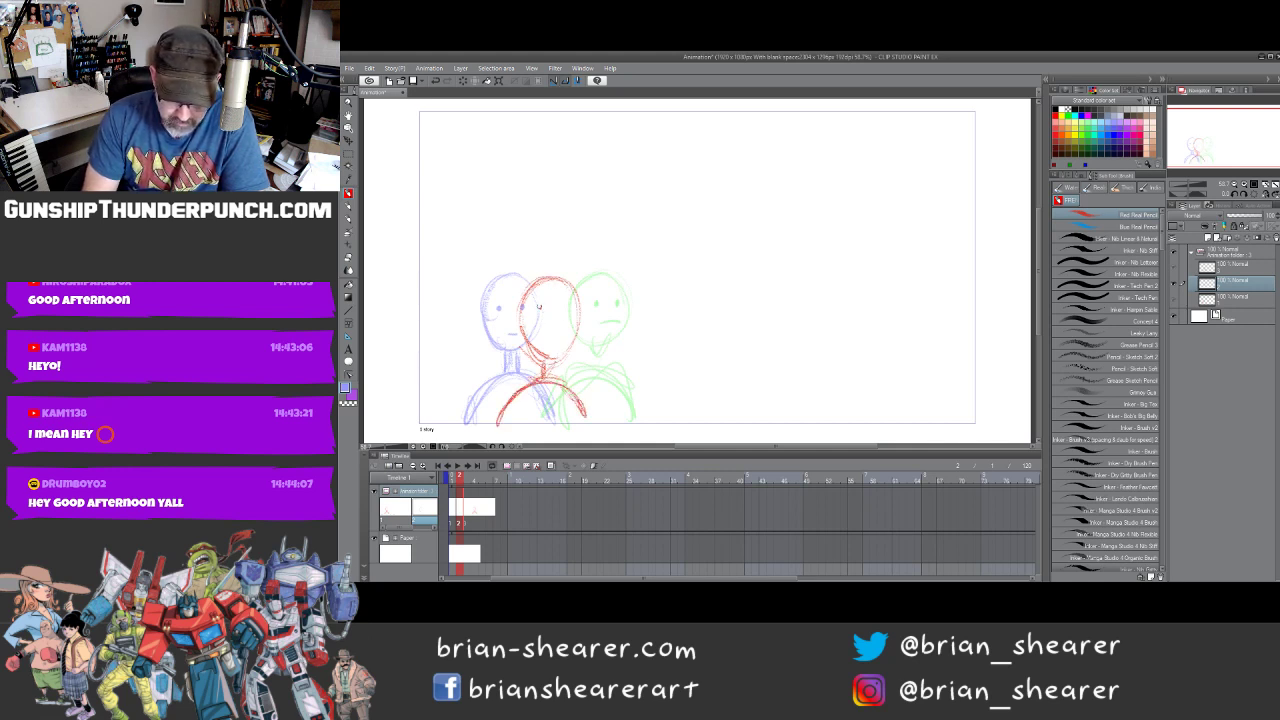
Add dot eyes and a small mouth to the in-between figure and darken its head, neck and shoulder lines
left_click(540, 307)
left_click_drag(577, 300, 553, 364)
left_click_drag(554, 363, 553, 376)
mouse_move(541, 376)
left_mouse_down()
mouse_move(506, 401)
mouse_move(586, 414)
left_mouse_up()
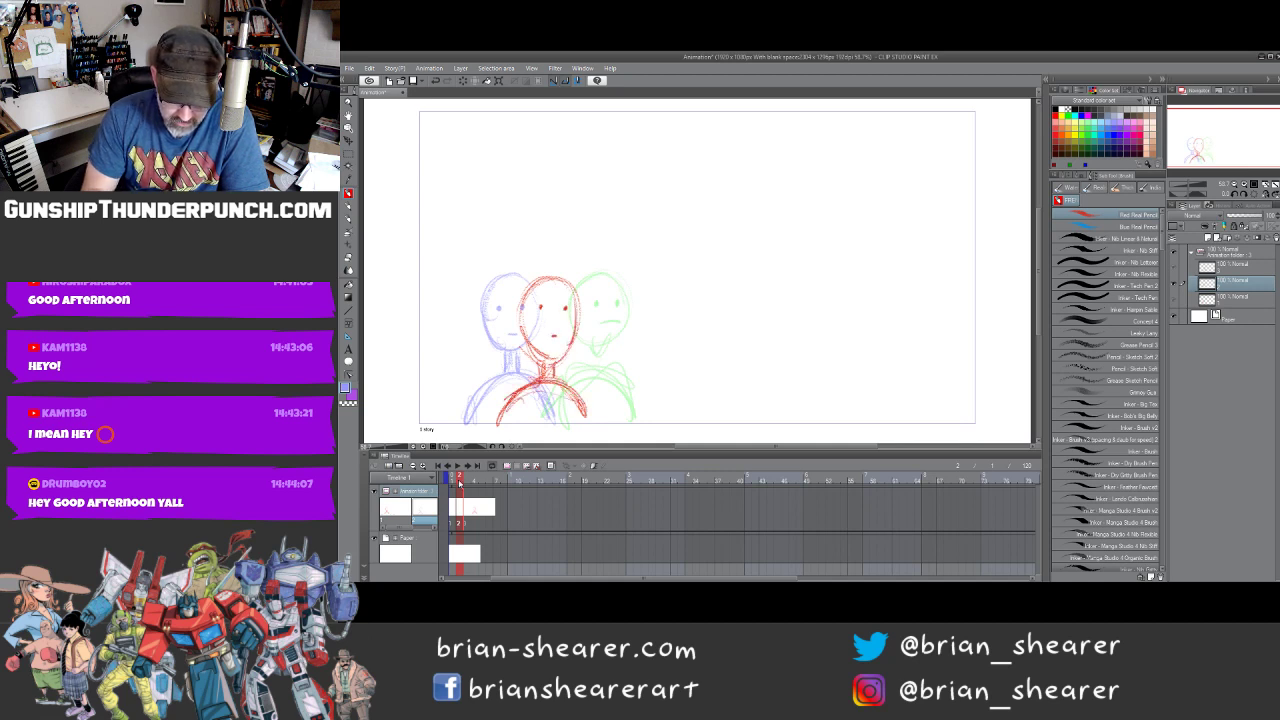
Clear the drawings from frames 3 and 1 as well as frame 2, leaving all three cels empty
mouse_move(458, 482)
left_mouse_down()
mouse_move(469, 481)
mouse_move(451, 481)
left_mouse_up()
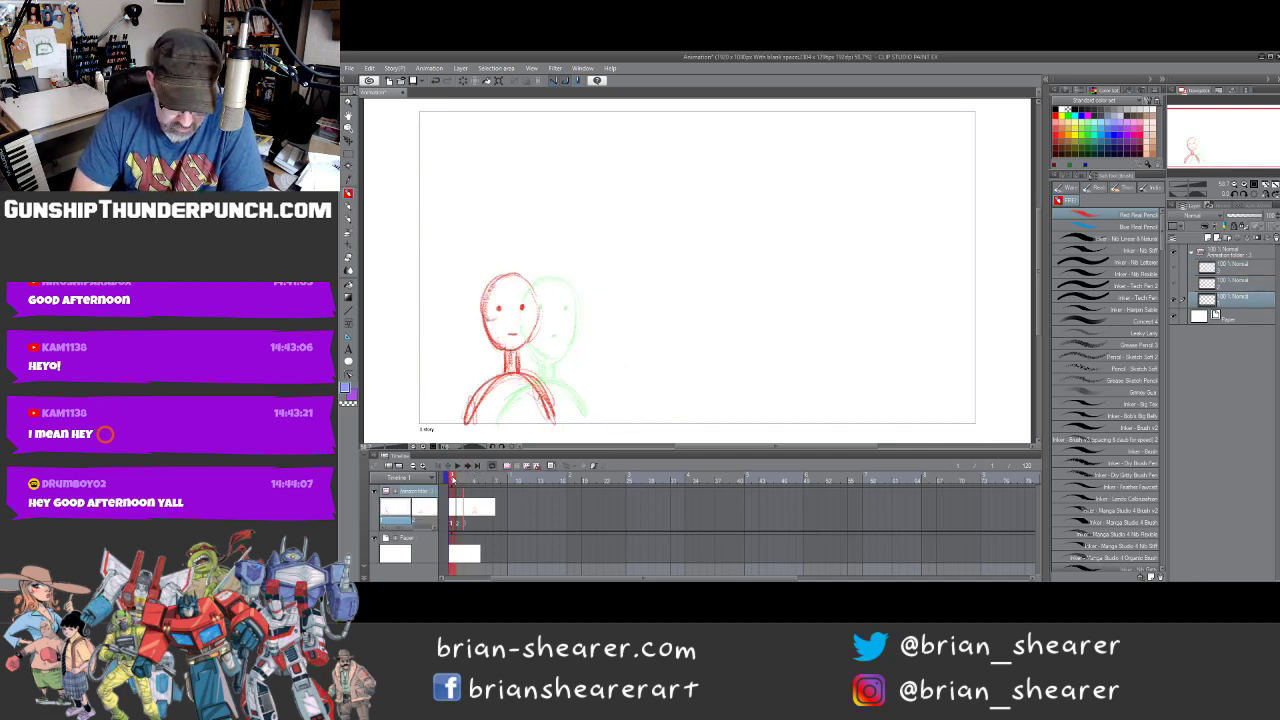
mouse_move(453, 480)
left_mouse_down()
mouse_move(474, 481)
mouse_move(450, 481)
left_mouse_up()
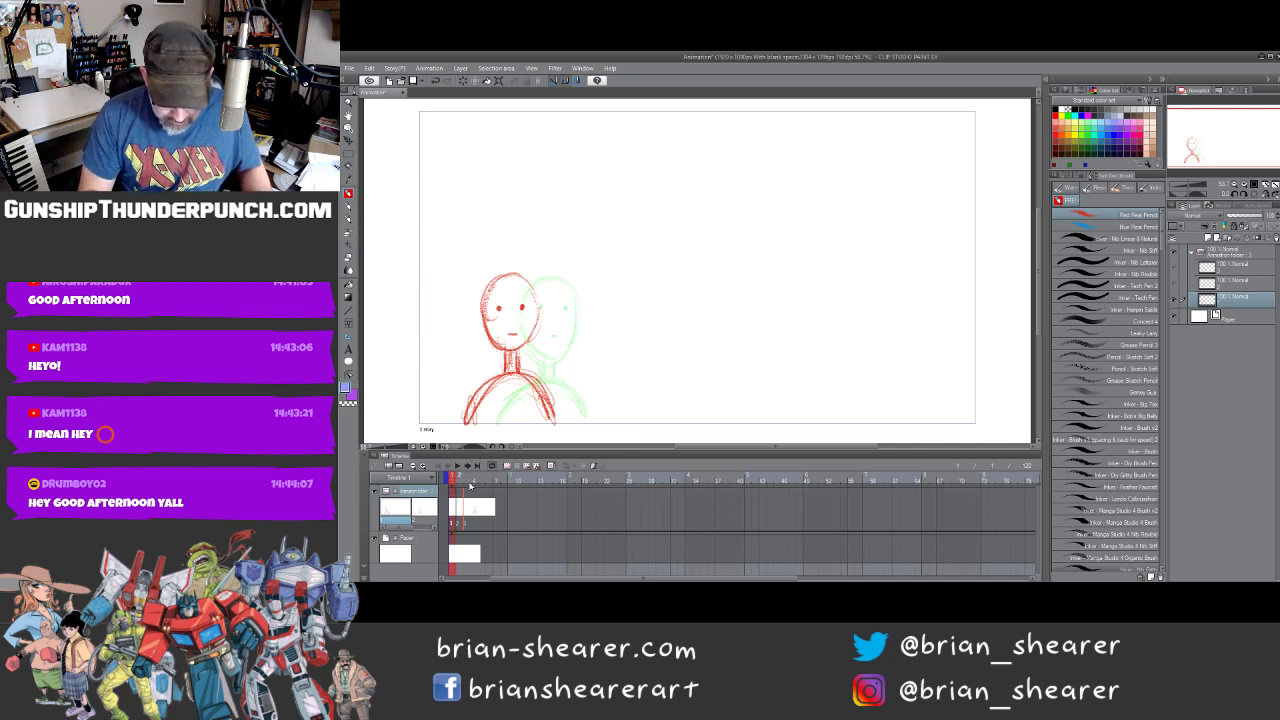
left_click(467, 483)
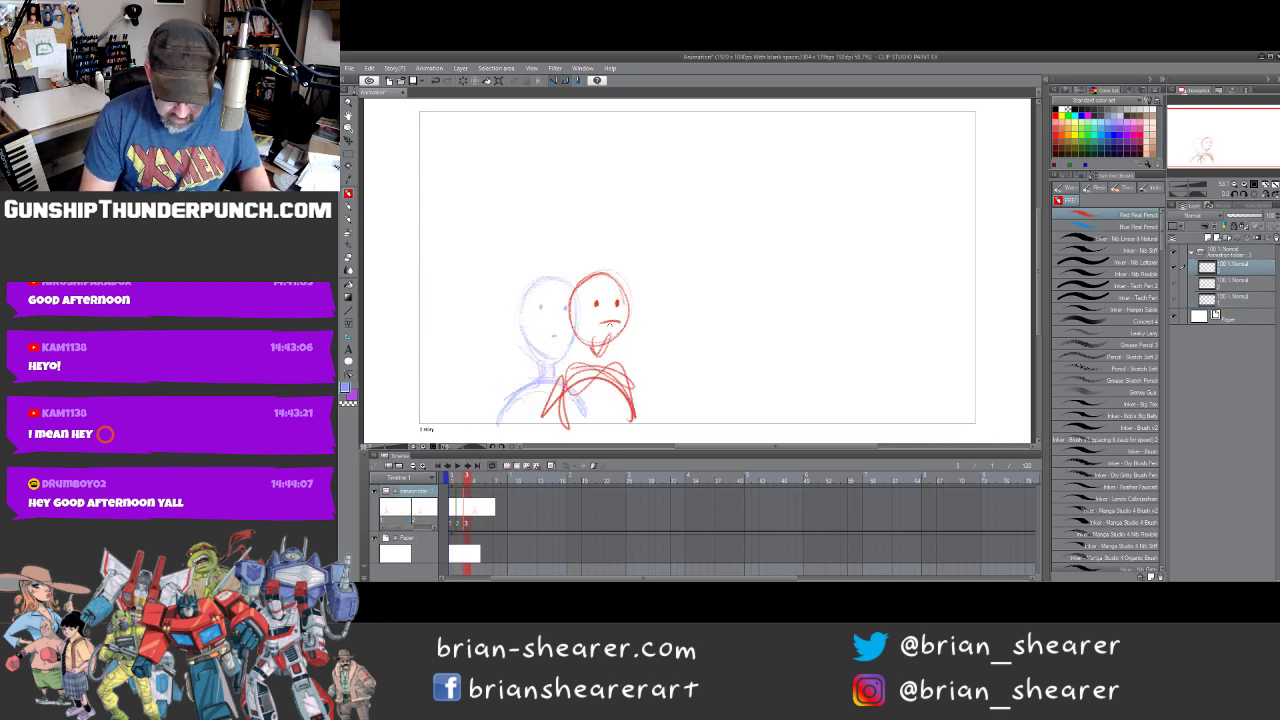
key("Delete")
left_click(459, 481)
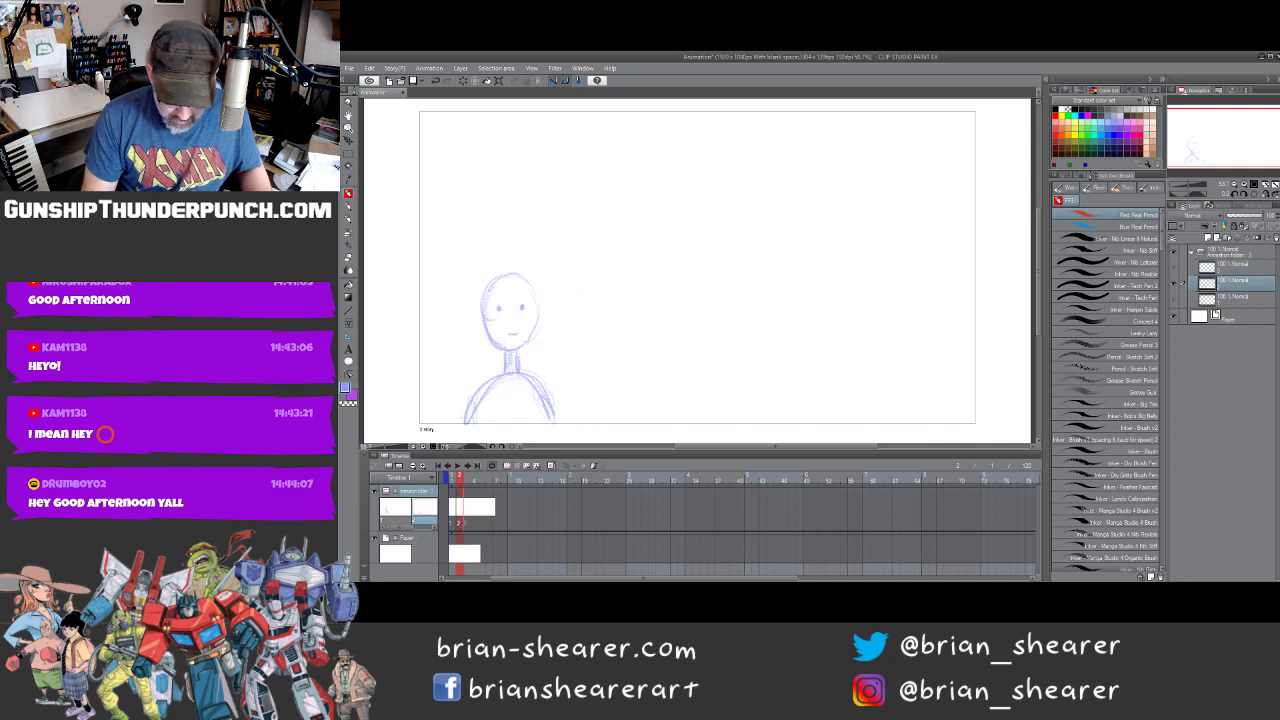
left_click(453, 484)
key("Delete")
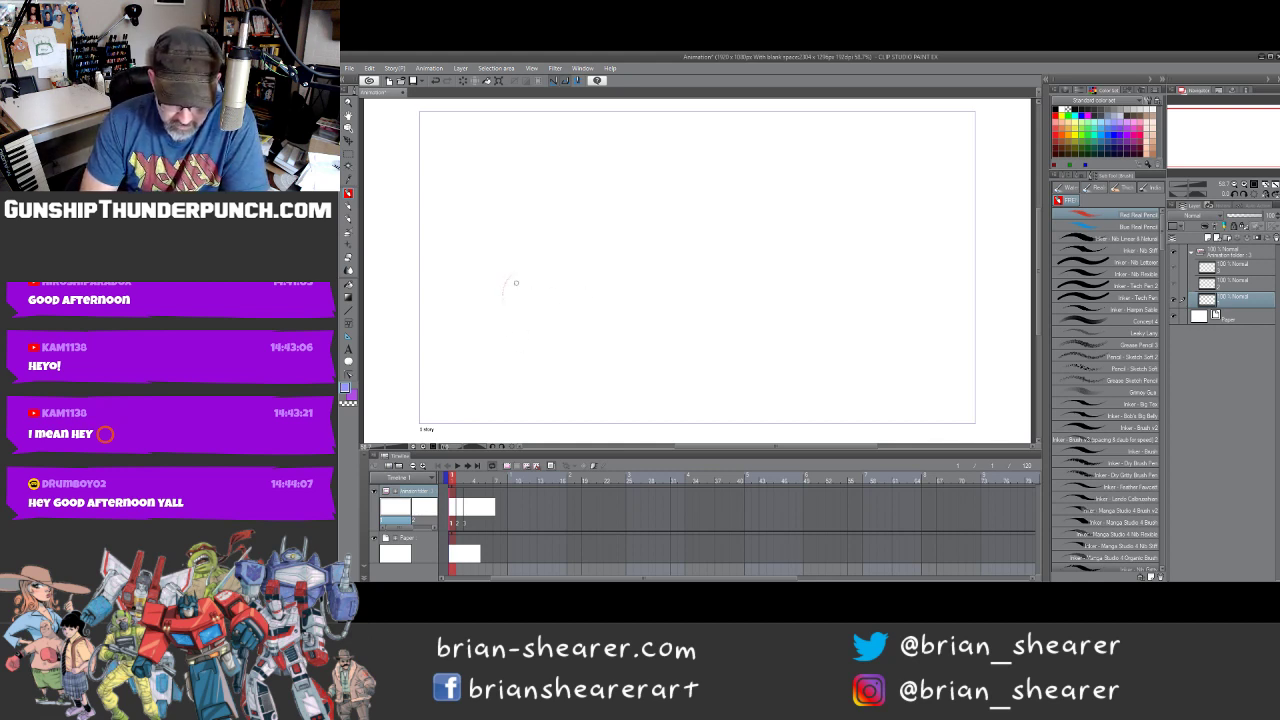
On frame 1, rough out a figure with a tilted oval head, neck, sloping shoulders and facial guidelines
mouse_move(508, 268)
left_mouse_down()
mouse_move(544, 257)
mouse_move(574, 278)
mouse_move(512, 336)
mouse_move(554, 363)
left_mouse_up()
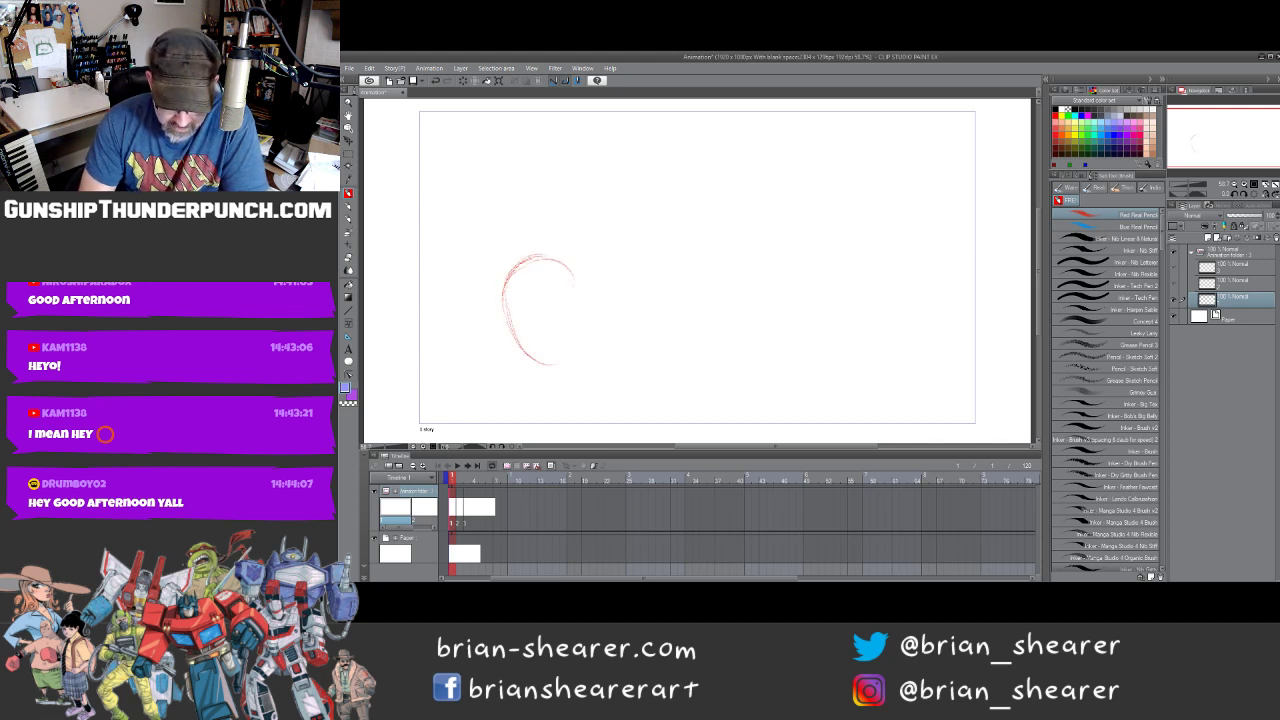
left_click_drag(574, 282, 565, 362)
mouse_move(563, 266)
left_mouse_down()
mouse_move(576, 318)
mouse_move(523, 286)
mouse_move(552, 362)
mouse_move(574, 272)
left_mouse_up()
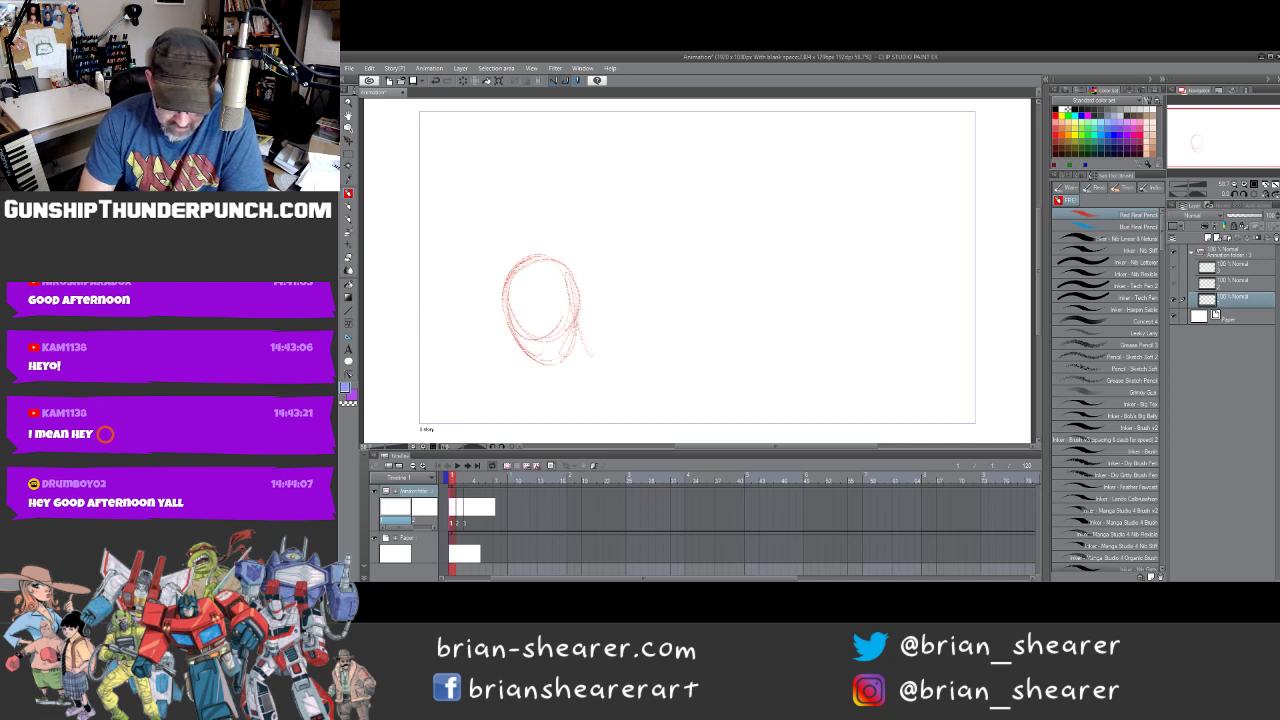
mouse_move(578, 330)
left_mouse_down()
mouse_move(588, 345)
mouse_move(572, 358)
left_mouse_up()
mouse_move(590, 320)
left_mouse_down()
mouse_move(579, 364)
mouse_move(593, 342)
mouse_move(639, 359)
mouse_move(656, 398)
left_mouse_up()
left_click_drag(618, 342, 670, 414)
mouse_move(570, 358)
left_mouse_down()
mouse_move(555, 392)
mouse_move(562, 426)
left_mouse_up()
left_click_drag(528, 274, 552, 364)
mouse_move(514, 320)
left_mouse_down()
mouse_move(554, 308)
mouse_move(544, 356)
left_mouse_up()
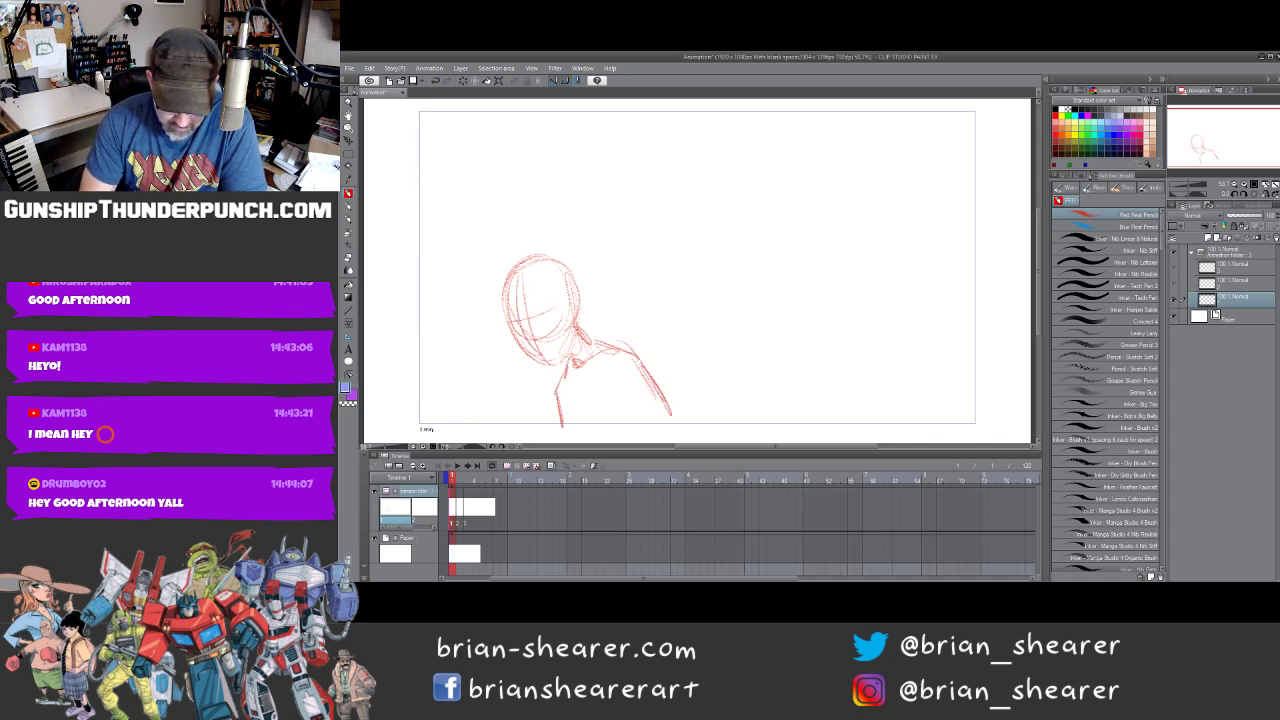
Draw dot eyes, nose, mouth, ear and hairline on frame 1's head and strengthen the jaw line
left_click_drag(524, 290, 548, 366)
mouse_move(516, 318)
left_mouse_down()
mouse_move(560, 308)
mouse_move(517, 318)
left_mouse_up()
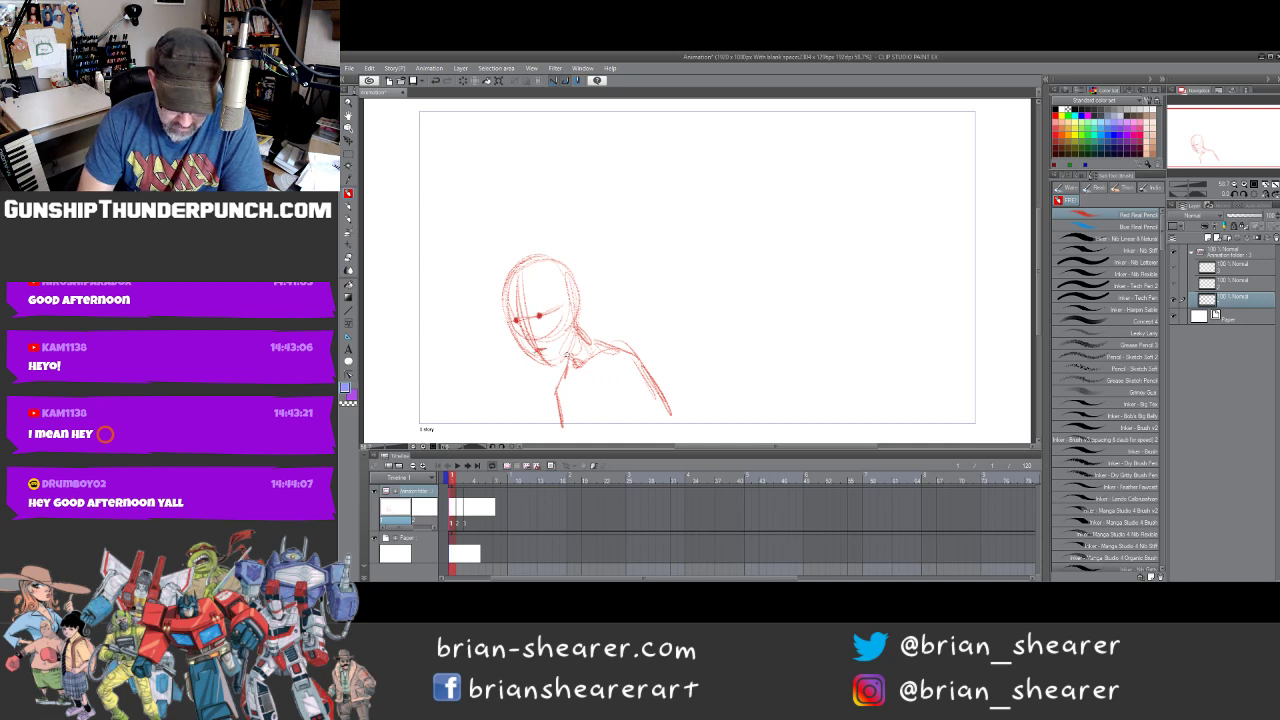
left_click_drag(544, 354, 566, 356)
mouse_move(576, 301)
left_mouse_down()
mouse_move(584, 325)
mouse_move(520, 318)
mouse_move(504, 272)
mouse_move(572, 270)
mouse_move(555, 290)
mouse_move(528, 292)
left_mouse_up()
mouse_move(512, 296)
left_mouse_down()
mouse_move(566, 271)
mouse_move(544, 271)
left_mouse_up()
mouse_move(565, 277)
left_mouse_down()
mouse_move(573, 300)
mouse_move(521, 352)
mouse_move(546, 364)
left_mouse_up()
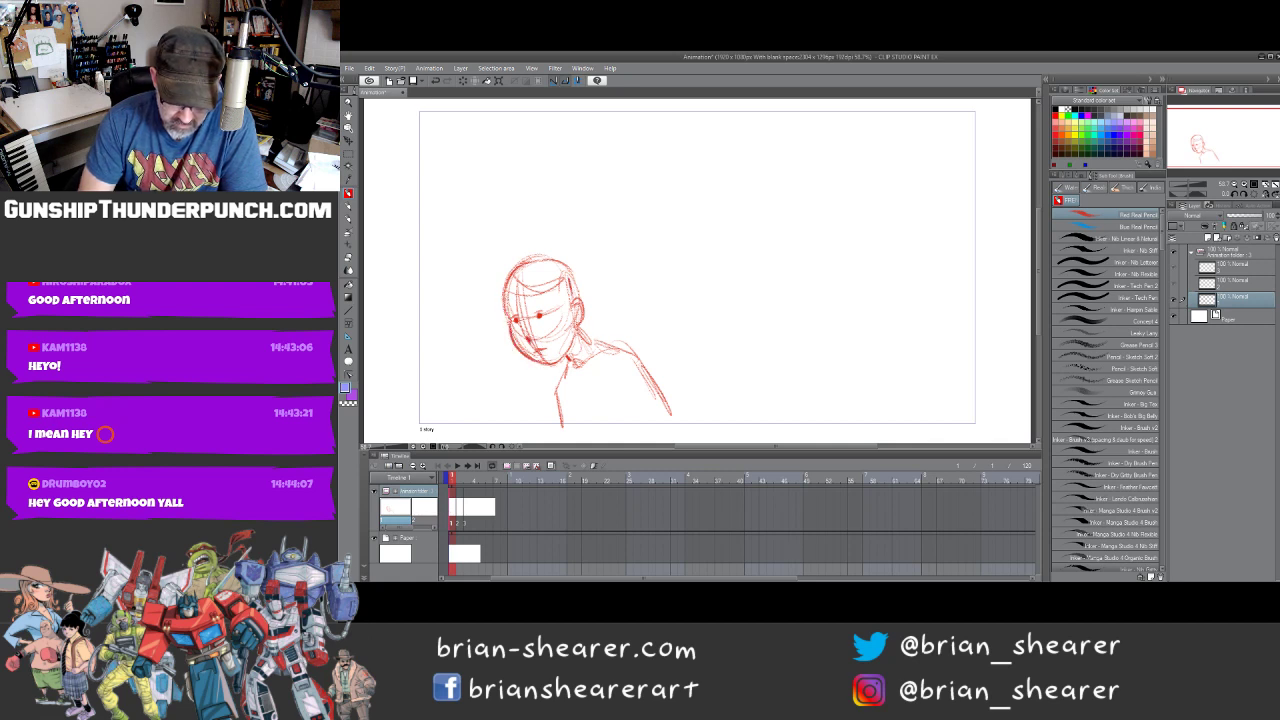
Outline the hair on frame 1's figure, reinforce its shoulders and back, and add an inner arm line
mouse_move(581, 294)
left_mouse_down()
mouse_move(574, 264)
mouse_move(495, 291)
left_mouse_up()
left_click_drag(497, 290, 514, 270)
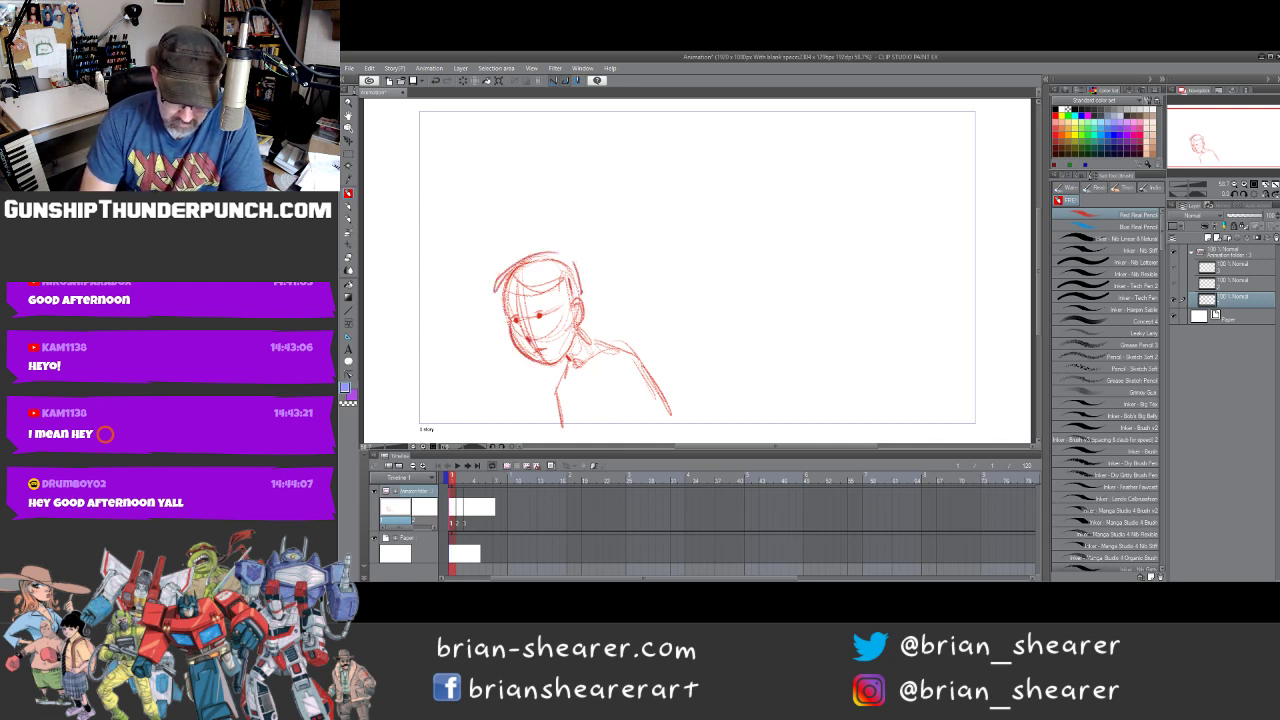
mouse_move(590, 350)
left_mouse_down()
mouse_move(568, 367)
mouse_move(628, 350)
mouse_move(668, 420)
left_mouse_up()
left_click_drag(614, 383, 636, 424)
left_click_drag(562, 371, 566, 430)
left_click_drag(622, 348, 670, 420)
On frame 2, sketch a more upright head right of the onion-skinned figure, with guidelines, hairline, dot eyes and mouth
left_click(459, 486)
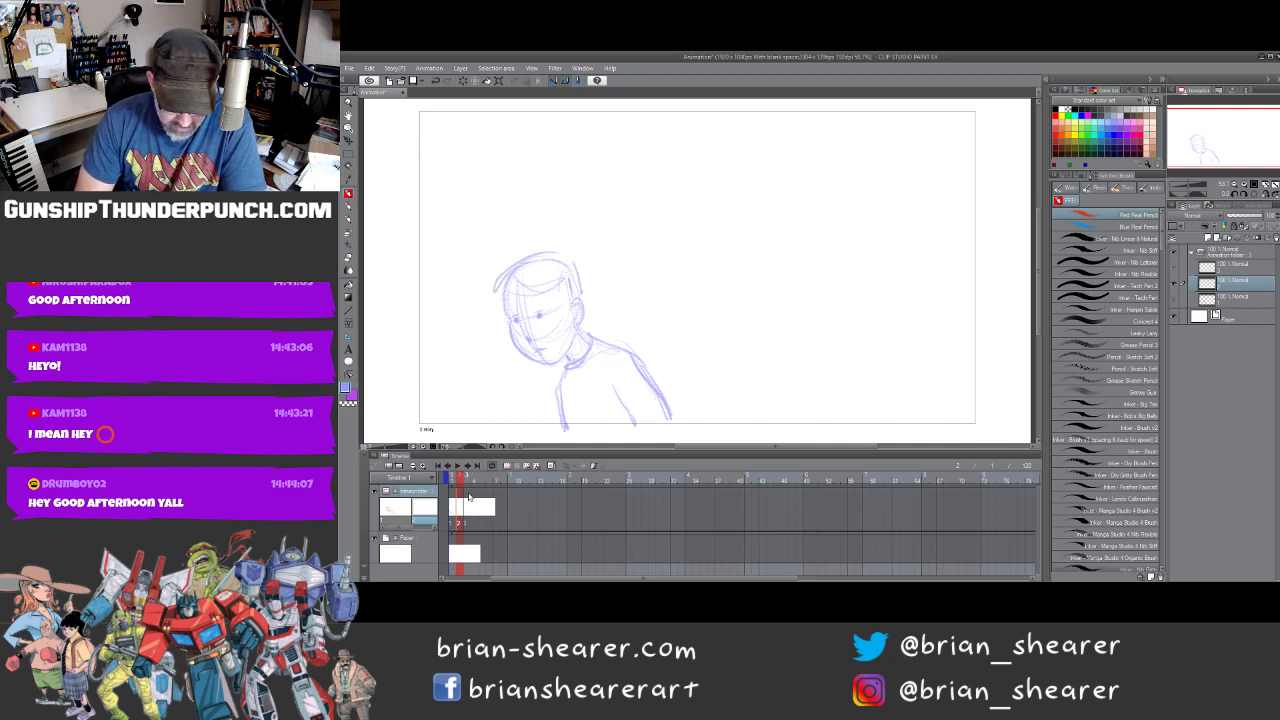
left_click(468, 495)
left_click(461, 496)
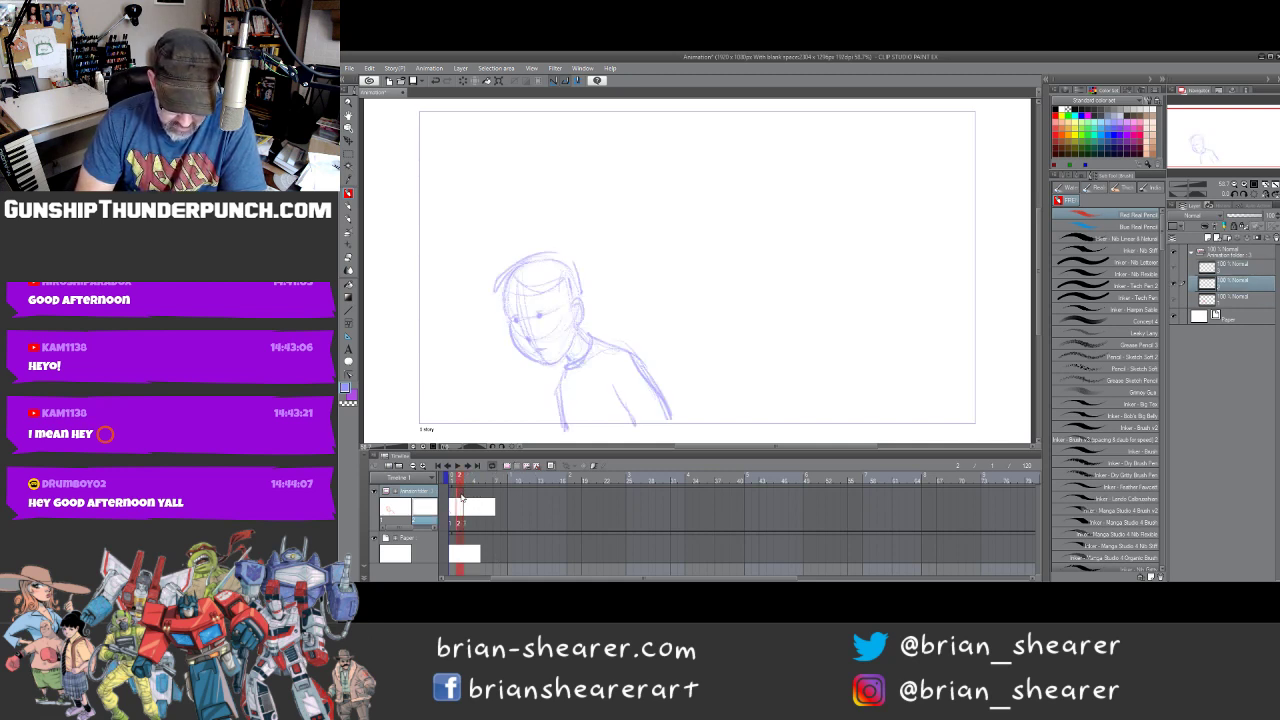
left_click(464, 497)
left_click(467, 496)
left_click(461, 495)
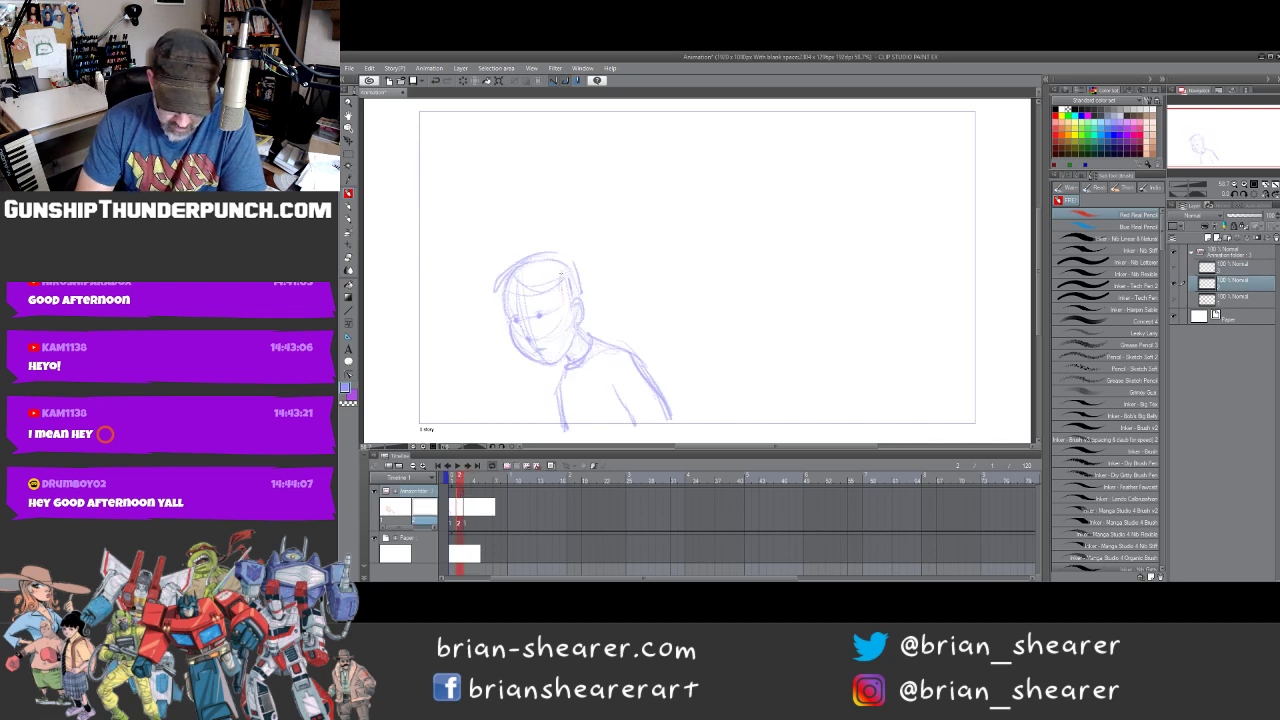
mouse_move(561, 302)
left_mouse_down()
mouse_move(563, 266)
mouse_move(602, 243)
mouse_move(625, 244)
mouse_move(630, 300)
left_mouse_up()
left_click_drag(574, 266, 616, 242)
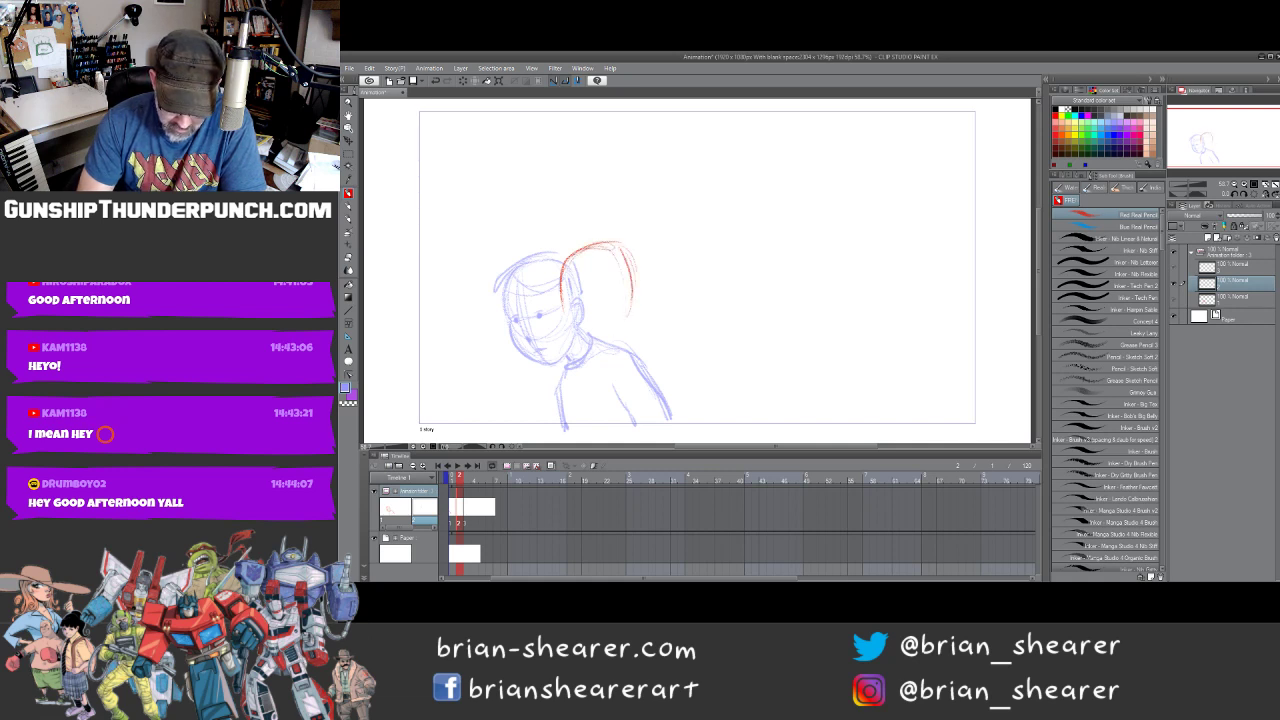
left_click_drag(566, 305, 588, 346)
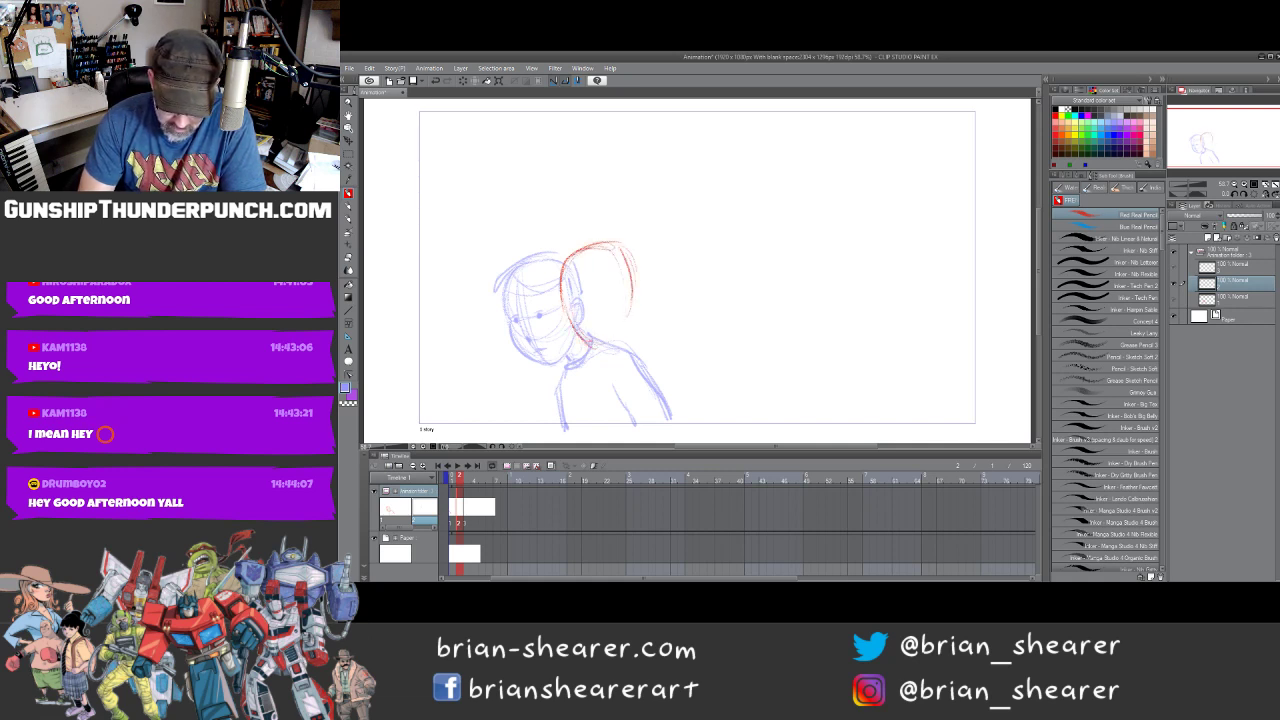
left_click_drag(592, 252, 622, 243)
mouse_move(608, 286)
left_mouse_down()
mouse_move(598, 320)
mouse_move(573, 304)
mouse_move(614, 290)
mouse_move(597, 295)
mouse_move(628, 266)
mouse_move(556, 277)
left_mouse_up()
left_click_drag(602, 332, 612, 326)
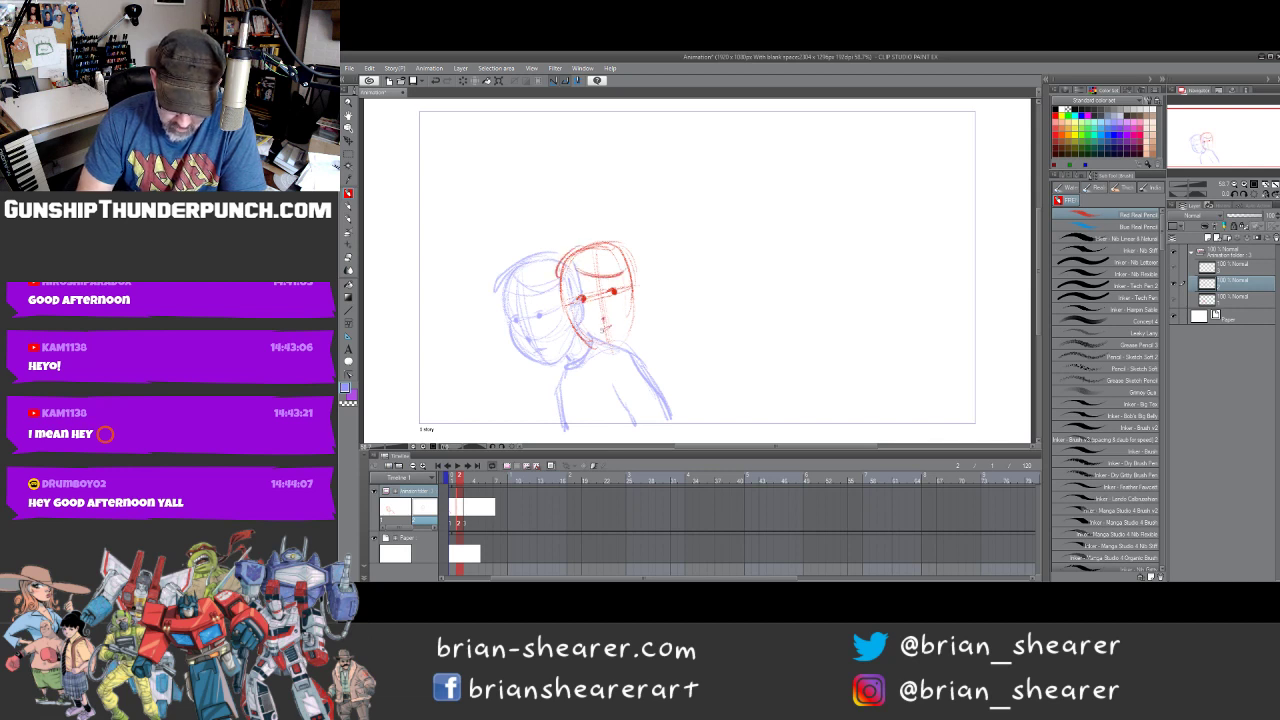
Firm up the face outline on frame 2 and add the ears, neck, shoulders, arms and hair
mouse_move(563, 284)
left_mouse_down()
mouse_move(593, 345)
mouse_move(609, 350)
left_mouse_up()
mouse_move(633, 278)
left_mouse_down()
mouse_move(621, 335)
mouse_move(560, 325)
mouse_move(629, 305)
mouse_move(599, 357)
left_mouse_up()
mouse_move(627, 335)
left_mouse_down()
mouse_move(679, 369)
mouse_move(702, 413)
mouse_move(604, 360)
mouse_move(585, 368)
mouse_move(571, 432)
left_mouse_up()
left_click_drag(586, 366, 569, 437)
mouse_move(642, 356)
left_mouse_down()
mouse_move(672, 374)
mouse_move(686, 428)
left_mouse_up()
left_click_drag(682, 390, 698, 424)
mouse_move(574, 243)
left_mouse_down()
mouse_move(552, 282)
mouse_move(576, 291)
left_mouse_up()
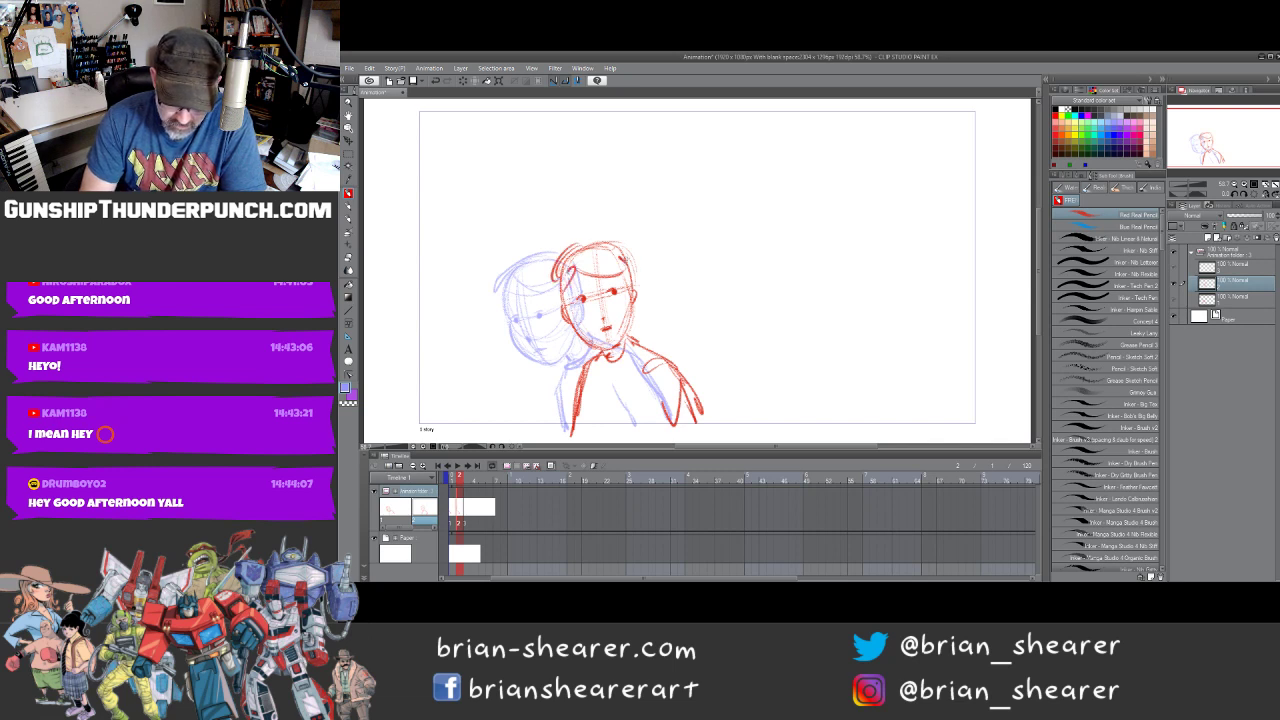
On frame 3, sketch an upright oval head right of the onion-skinned figure, with vertical and horizontal face guidelines
left_click(466, 519)
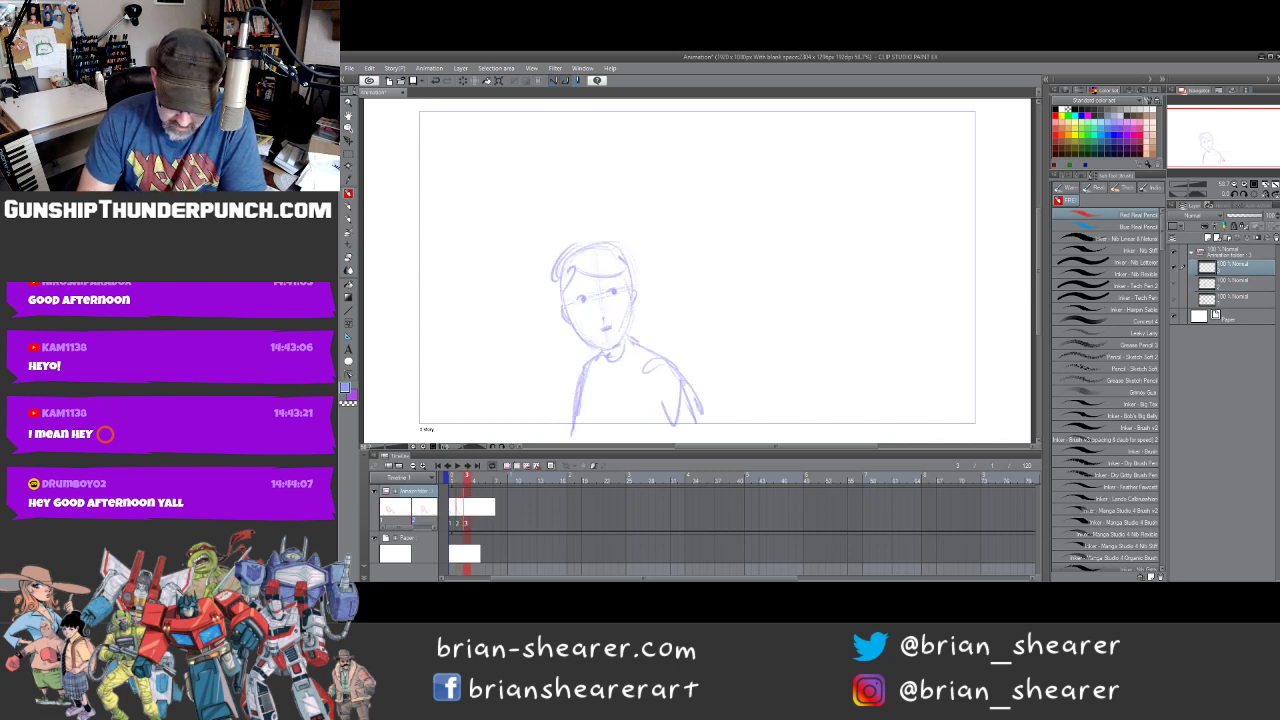
mouse_move(630, 294)
left_mouse_down()
mouse_move(642, 244)
mouse_move(676, 234)
mouse_move(699, 316)
mouse_move(682, 324)
left_mouse_up()
mouse_move(640, 260)
left_mouse_down()
mouse_move(634, 296)
mouse_move(694, 300)
left_mouse_up()
left_click_drag(688, 314, 650, 338)
left_click_drag(638, 244, 628, 272)
left_click_drag(628, 284, 626, 308)
mouse_move(664, 240)
left_mouse_down()
mouse_move(668, 336)
mouse_move(665, 282)
left_mouse_up()
left_click_drag(638, 290, 696, 285)
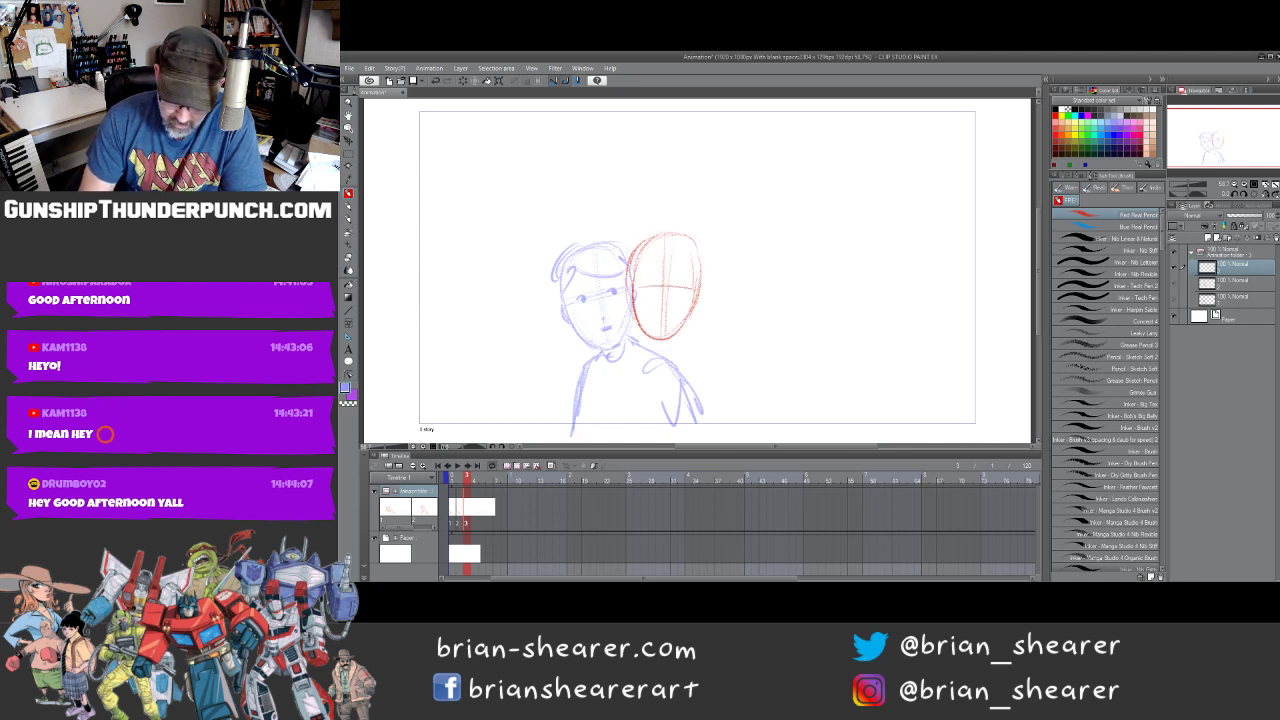
Sketch the neck, shoulders and arms beneath the head on frame 3
left_click_drag(647, 330, 618, 442)
mouse_move(626, 366)
left_mouse_down()
mouse_move(624, 444)
mouse_move(604, 442)
left_mouse_up()
left_click_drag(640, 335, 692, 418)
left_click_drag(684, 354, 700, 432)
left_click_drag(686, 344, 602, 386)
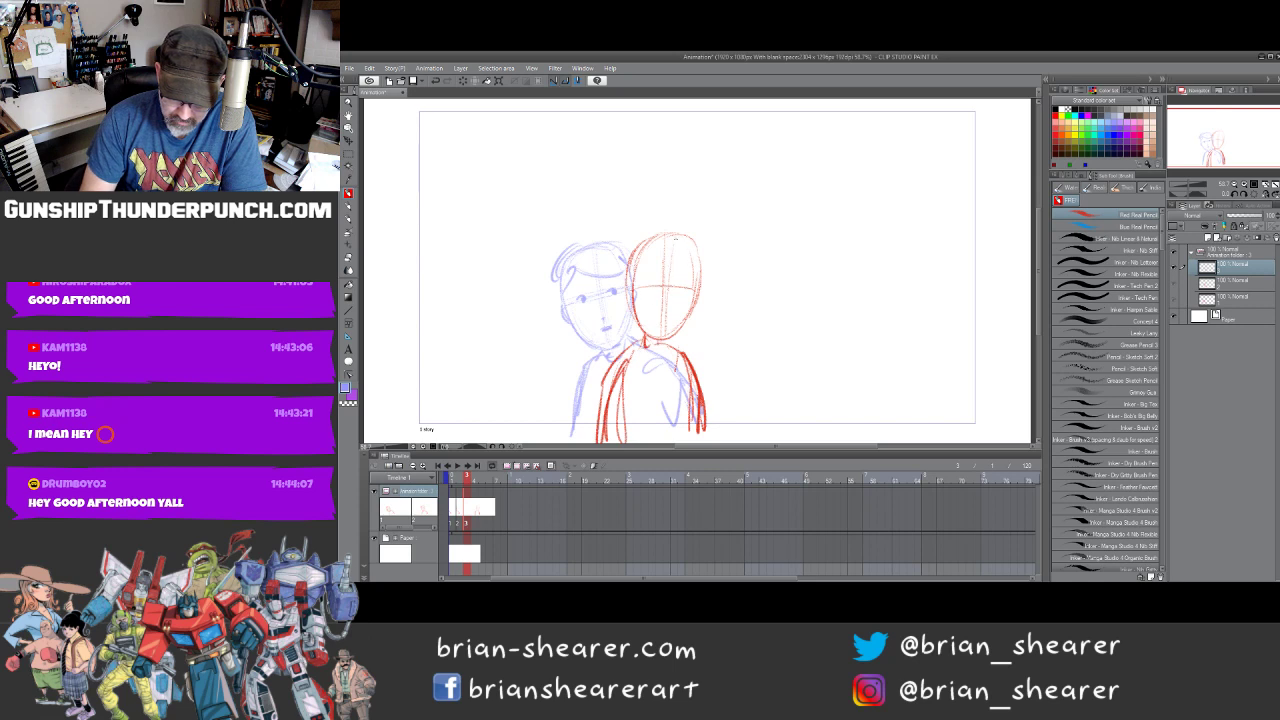
Draw the eyes, eyebrows, nose, mouth, ear and curled hair on frame 3's figure and reinforce its arm lines
left_click_drag(676, 239, 660, 318)
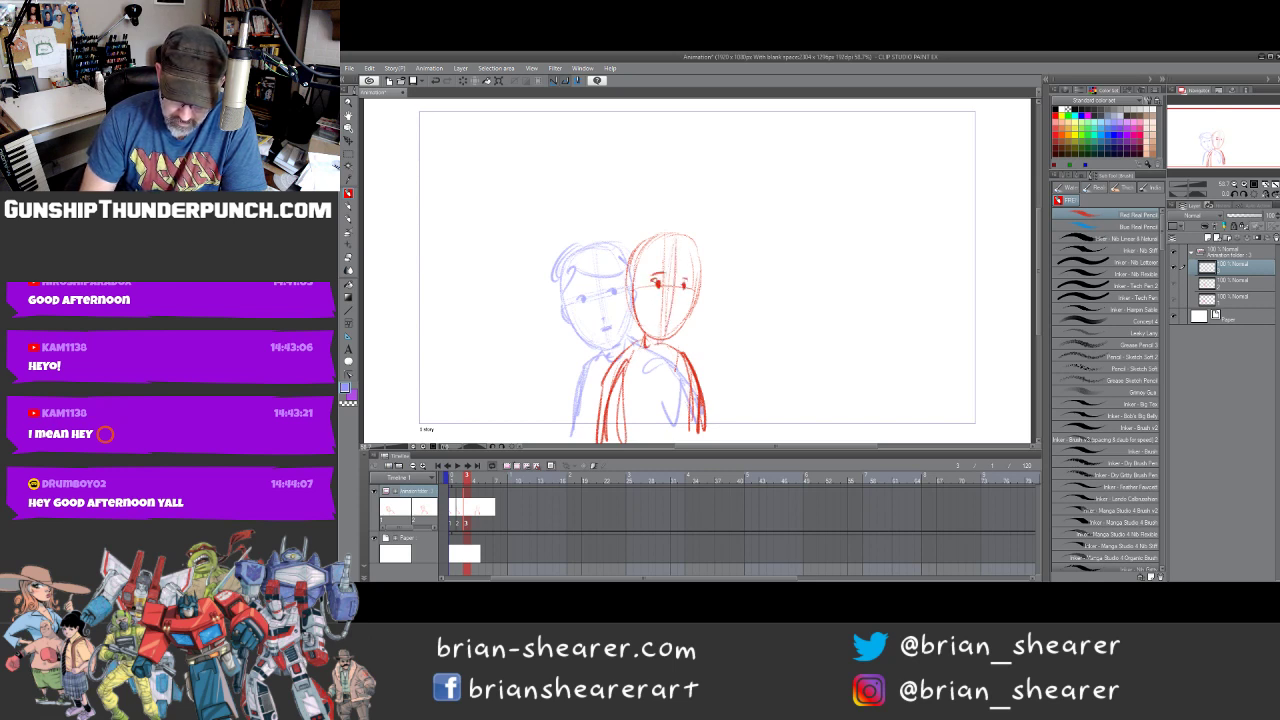
mouse_move(634, 288)
left_mouse_down()
mouse_move(629, 308)
mouse_move(652, 260)
mouse_move(684, 258)
mouse_move(670, 234)
mouse_move(690, 310)
mouse_move(614, 370)
mouse_move(704, 400)
mouse_move(710, 434)
left_mouse_up()
mouse_move(682, 382)
left_mouse_down()
mouse_move(668, 432)
mouse_move(684, 436)
left_mouse_up()
left_click_drag(664, 230, 706, 255)
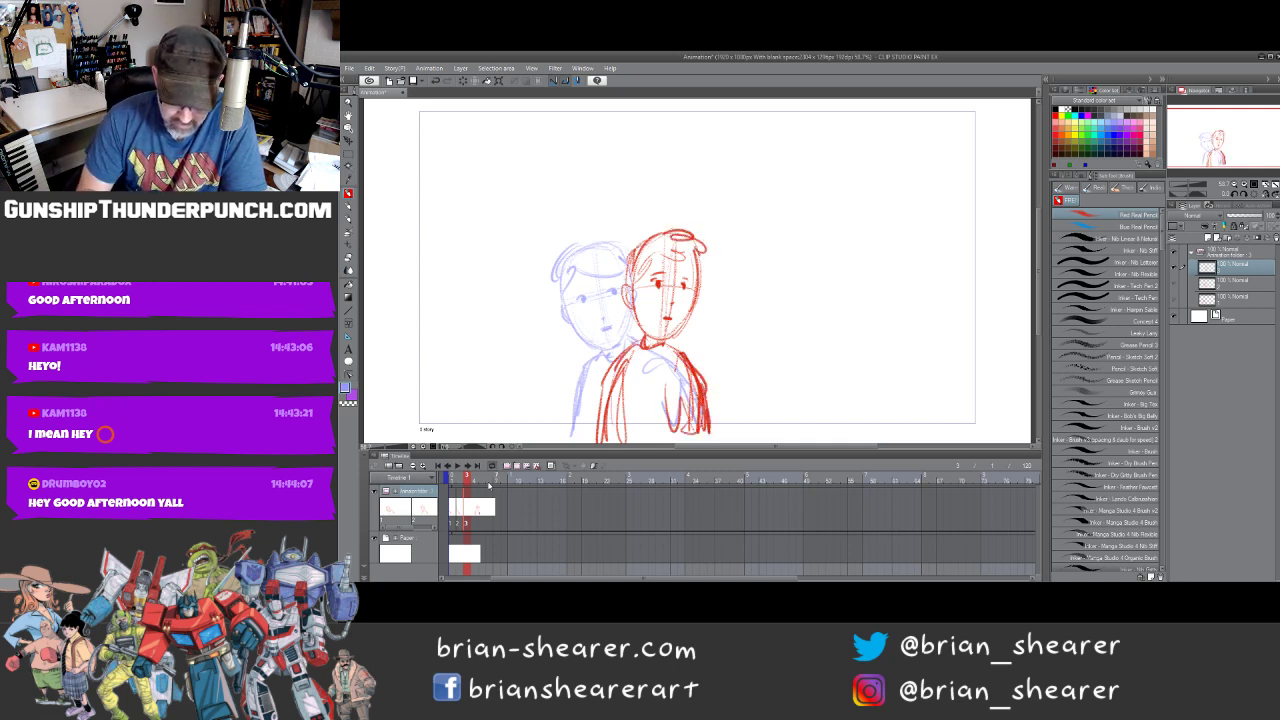
left_click_drag(450, 495, 453, 496)
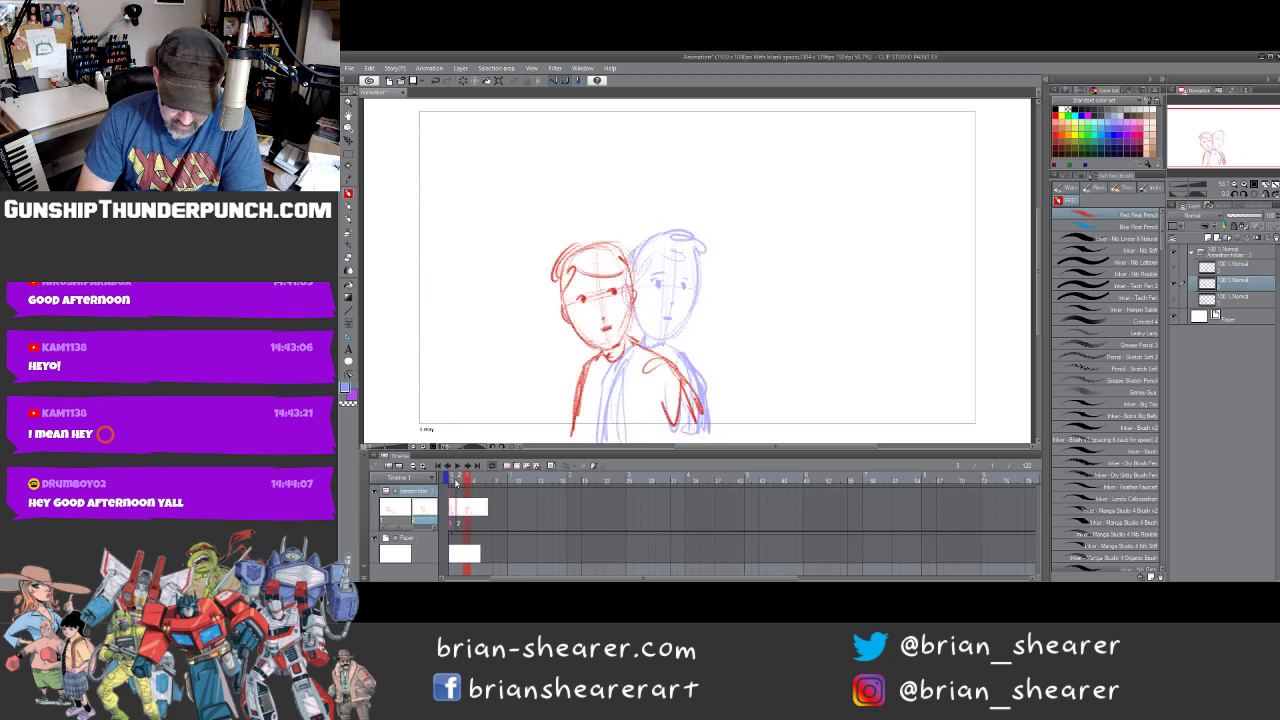
left_click(453, 480)
key("ctrl+z")
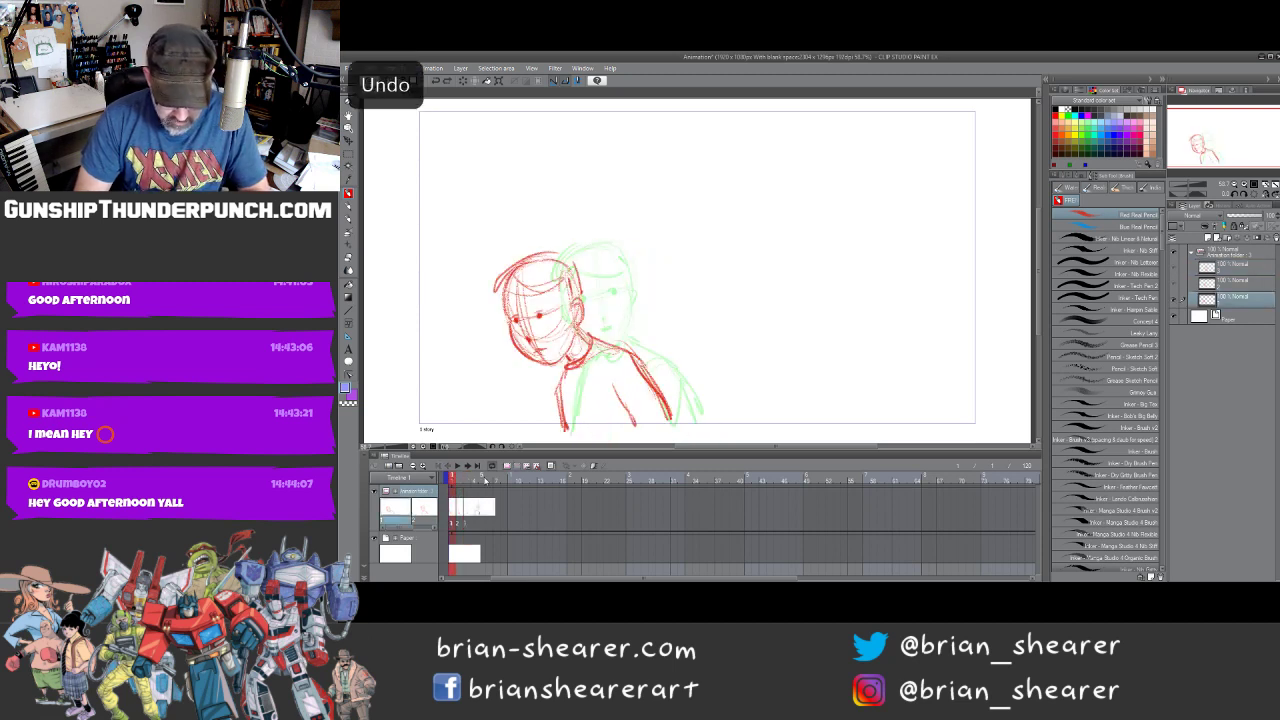
Play the three-frame animation from frame 1 in a loop, and stop playback
mouse_move(454, 484)
left_mouse_down()
mouse_move(467, 481)
mouse_move(447, 476)
mouse_move(474, 484)
mouse_move(445, 479)
left_mouse_up()
left_click(492, 466)
left_click(455, 467)
left_click(456, 467)
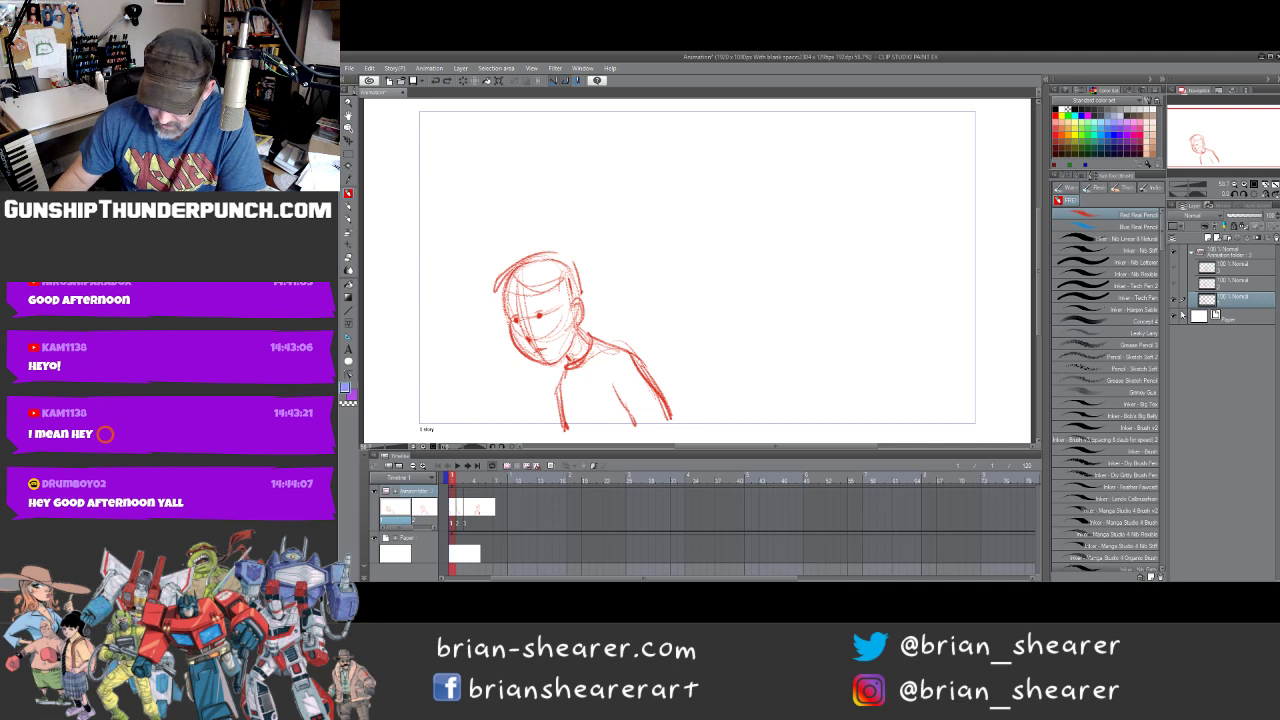
Put each of the three cel layers into its own layer folder, and add a new cel on frame 4
right_click(1262, 307)
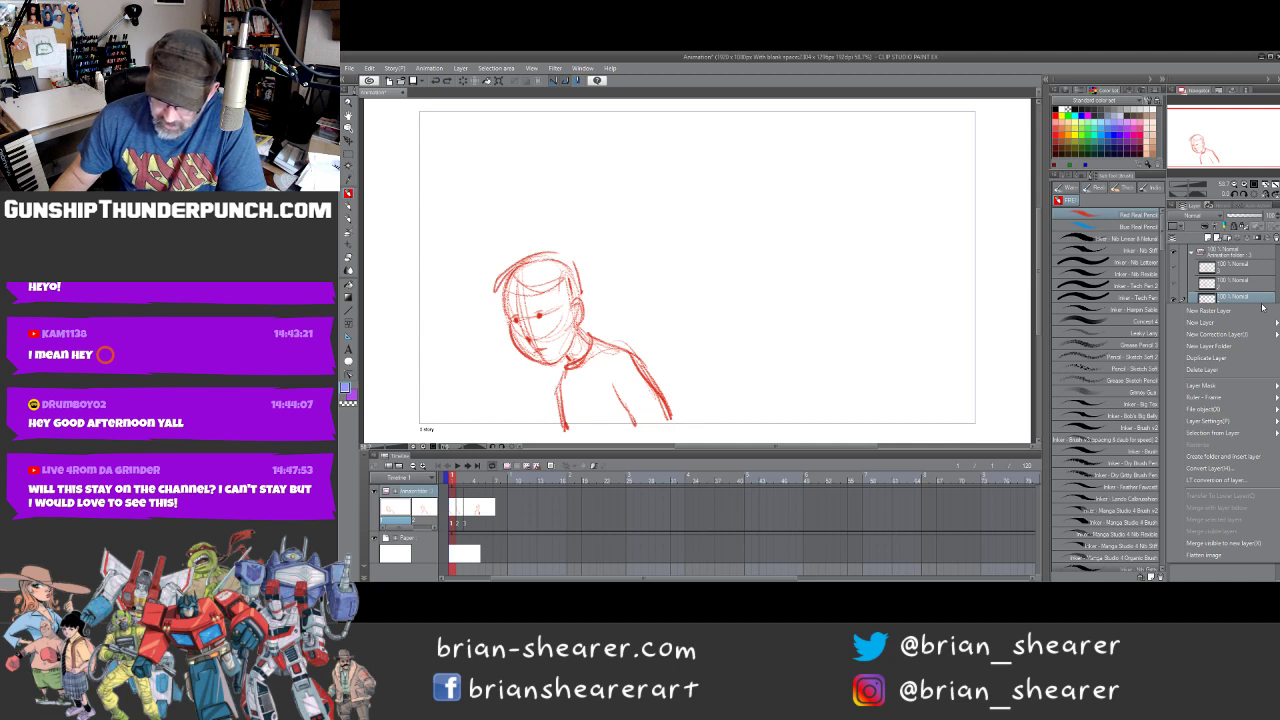
left_click(1251, 457)
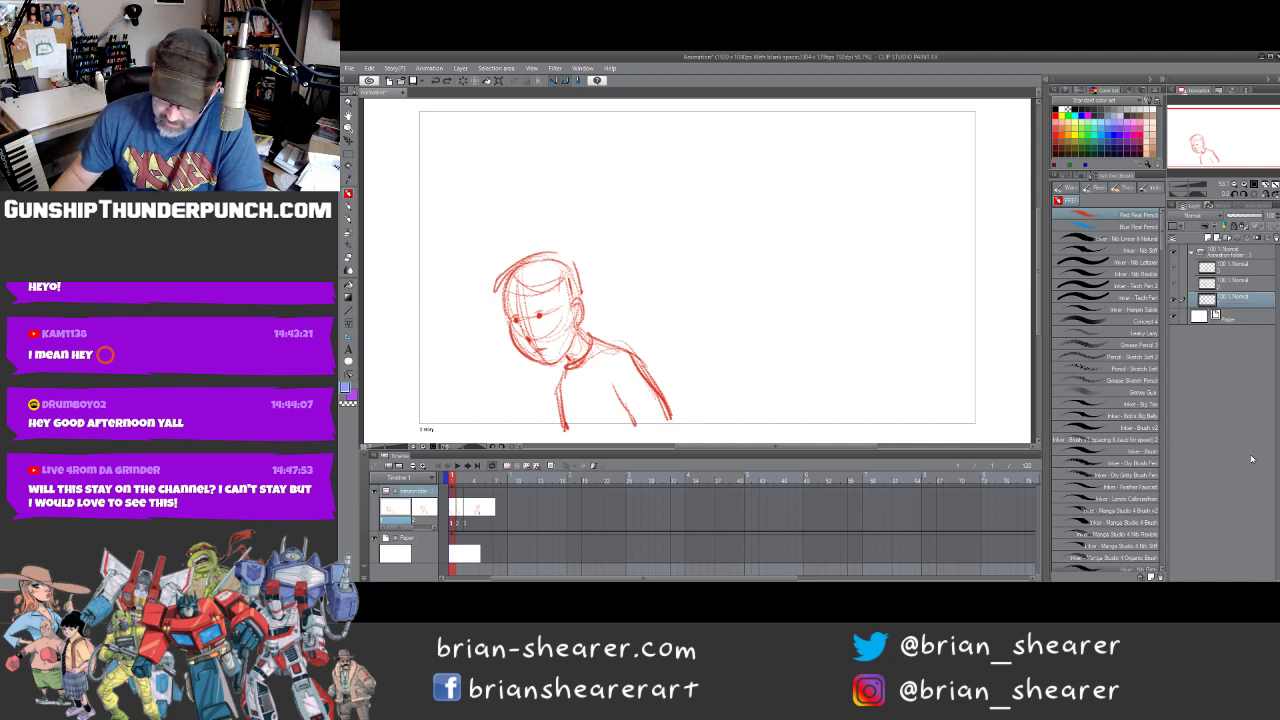
right_click(1241, 286)
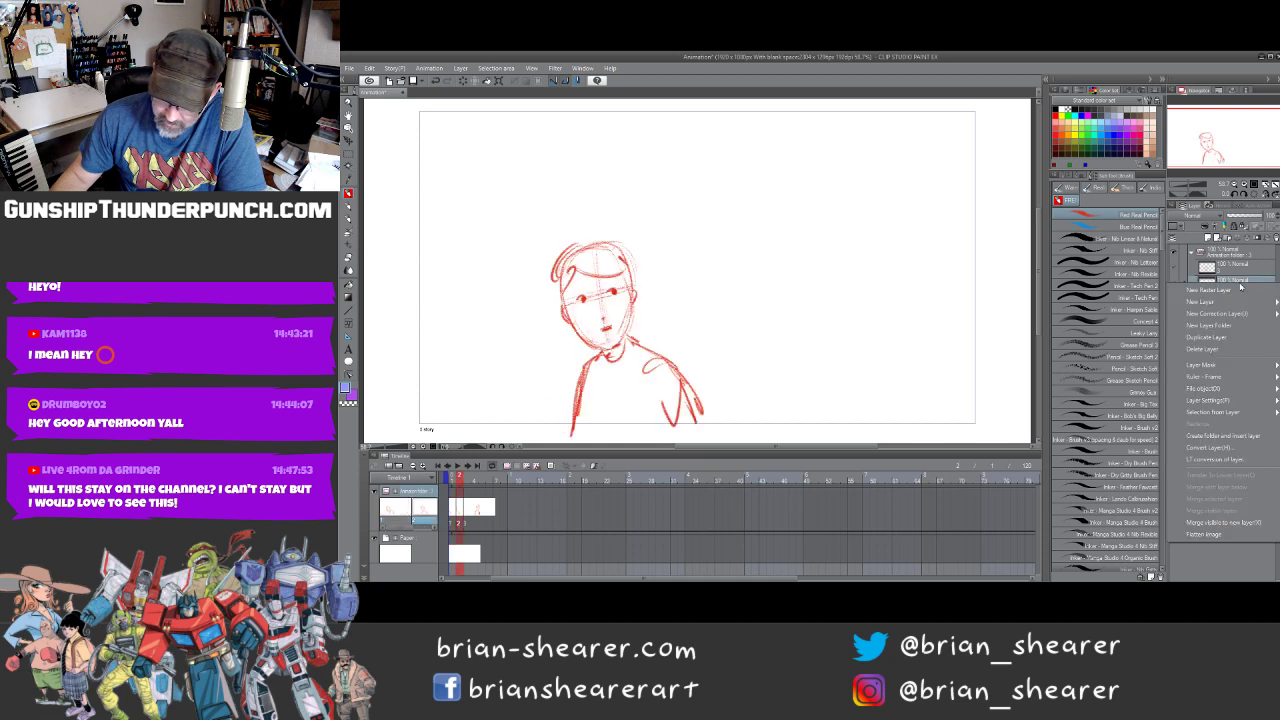
left_click(1238, 436)
right_click(1251, 268)
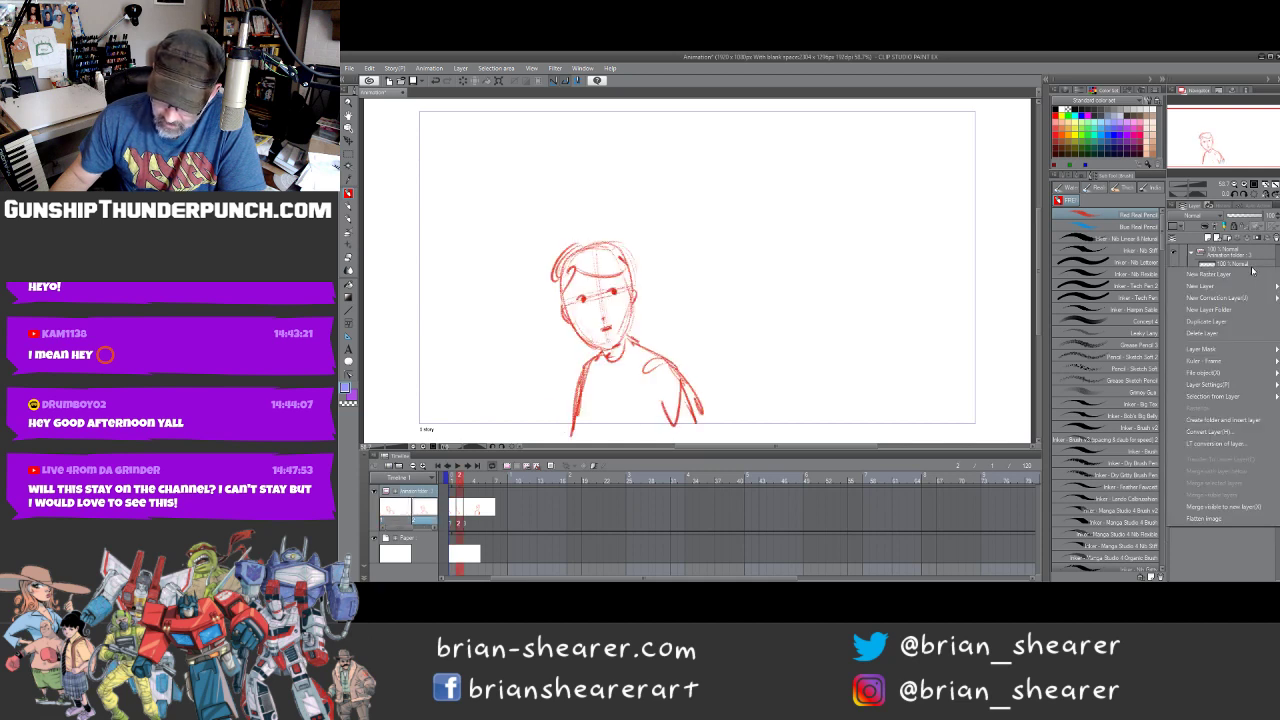
left_click(1235, 421)
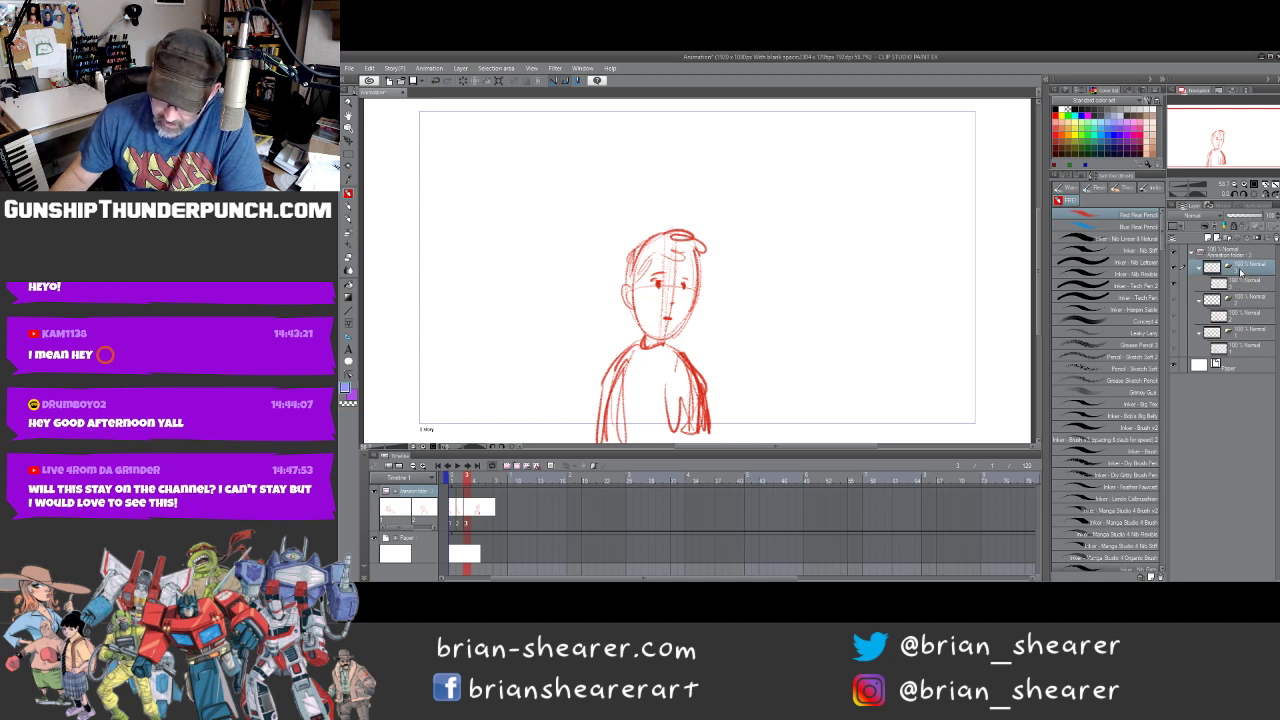
left_click(517, 467)
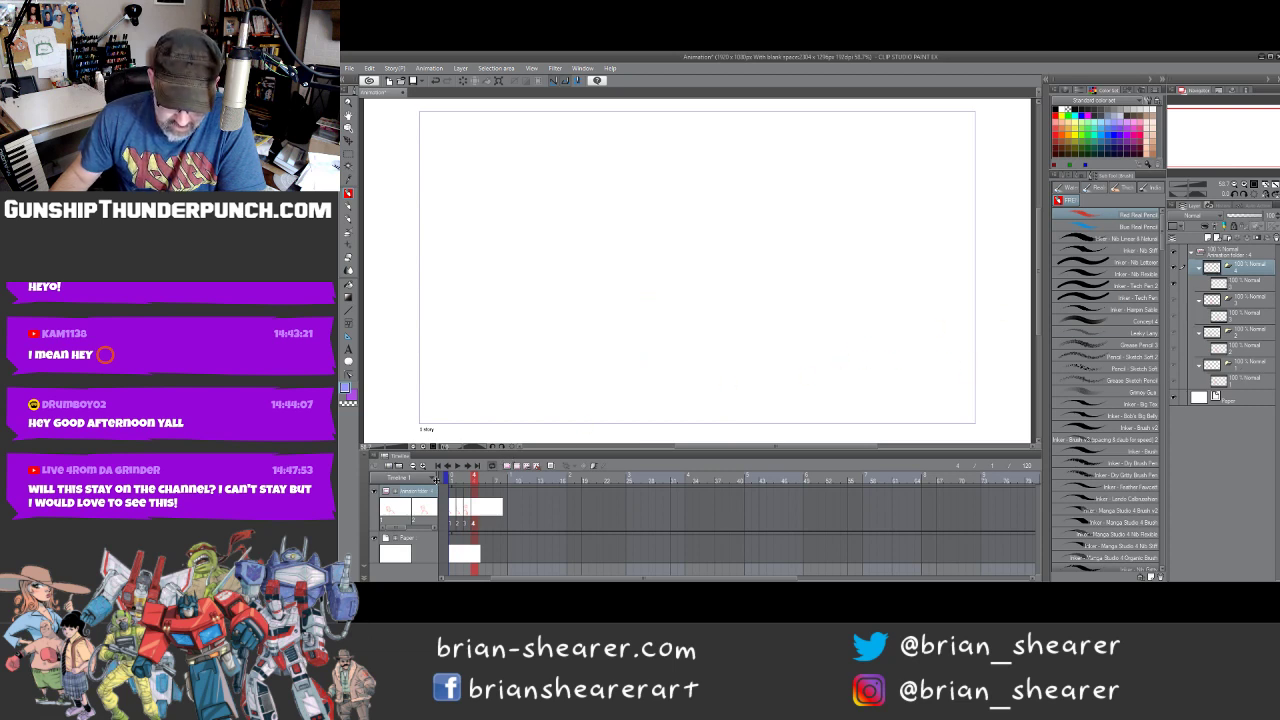
In frame 1's cel folder, add a raster layer for inking and fade the red sketch layer to about 42% opacity
left_click(449, 484)
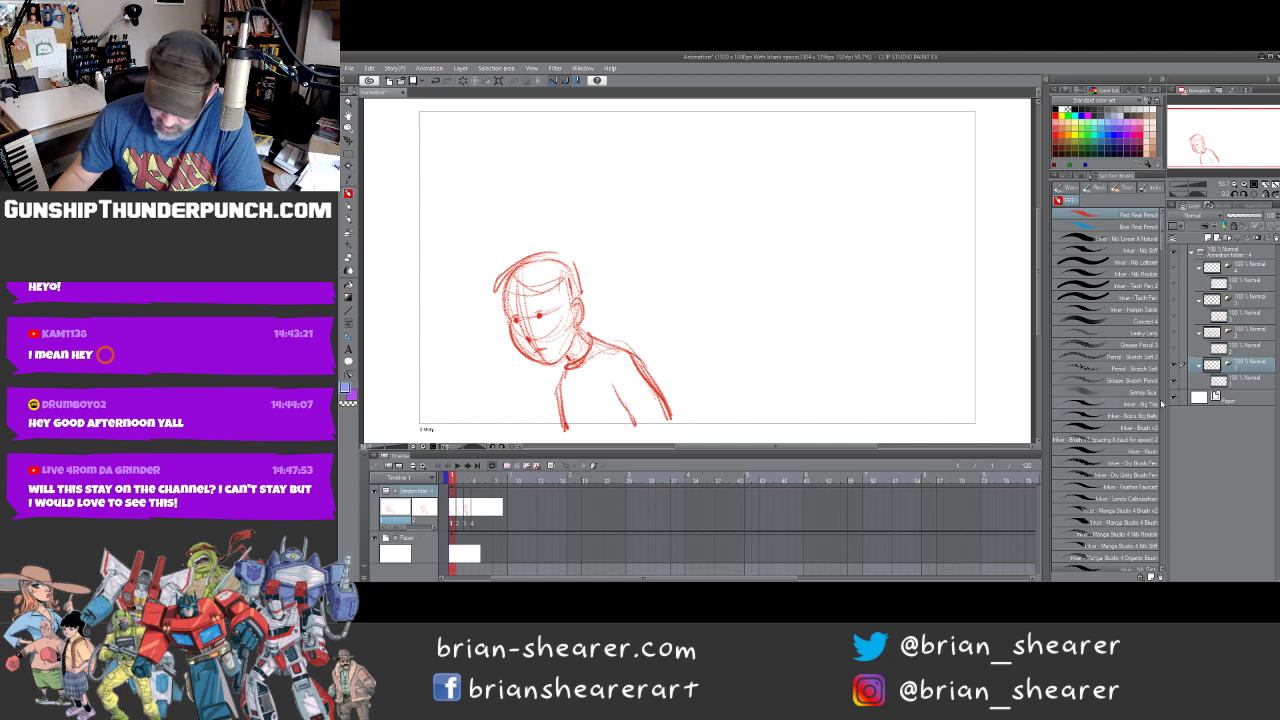
left_click(1248, 377)
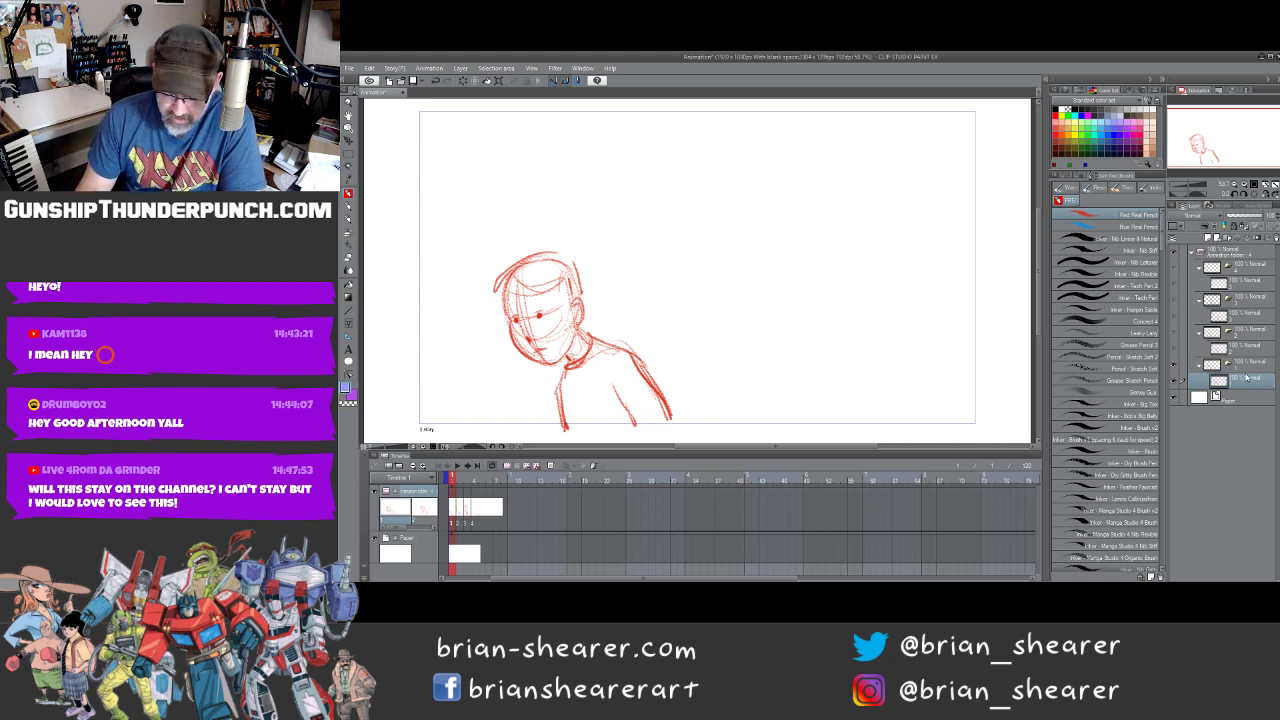
left_click(1208, 238)
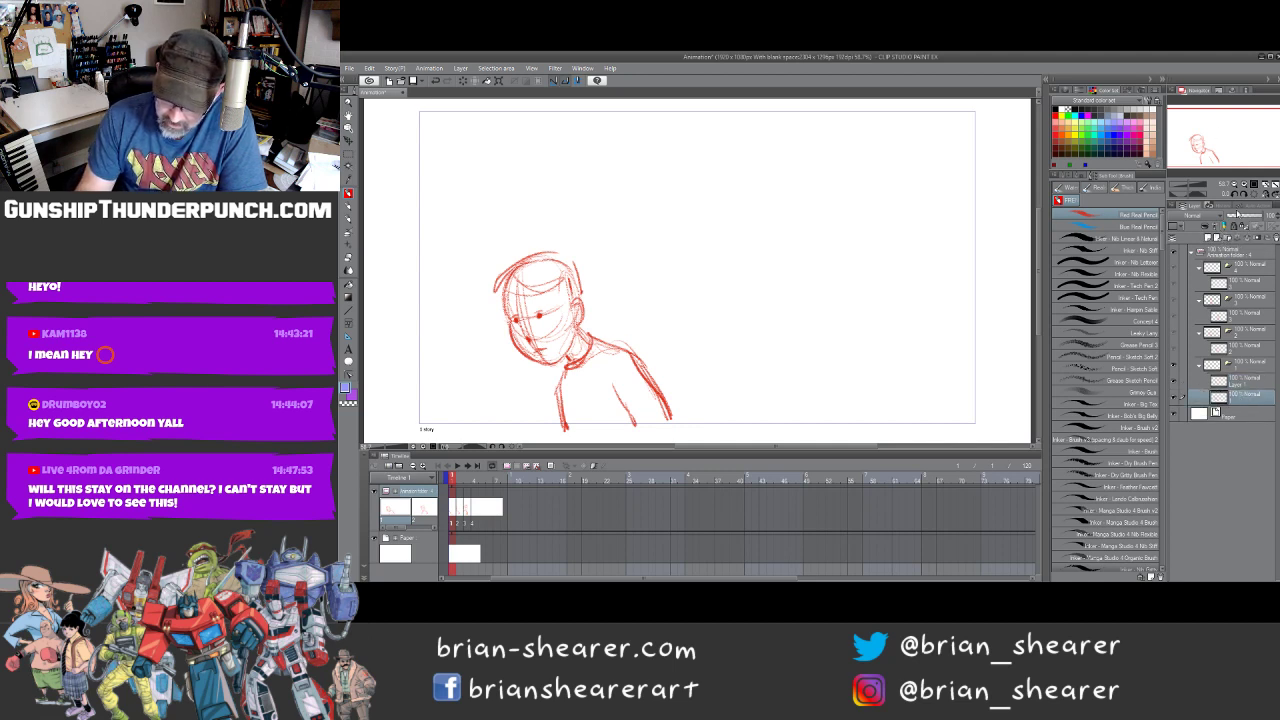
left_click(1237, 213)
left_click(1244, 382)
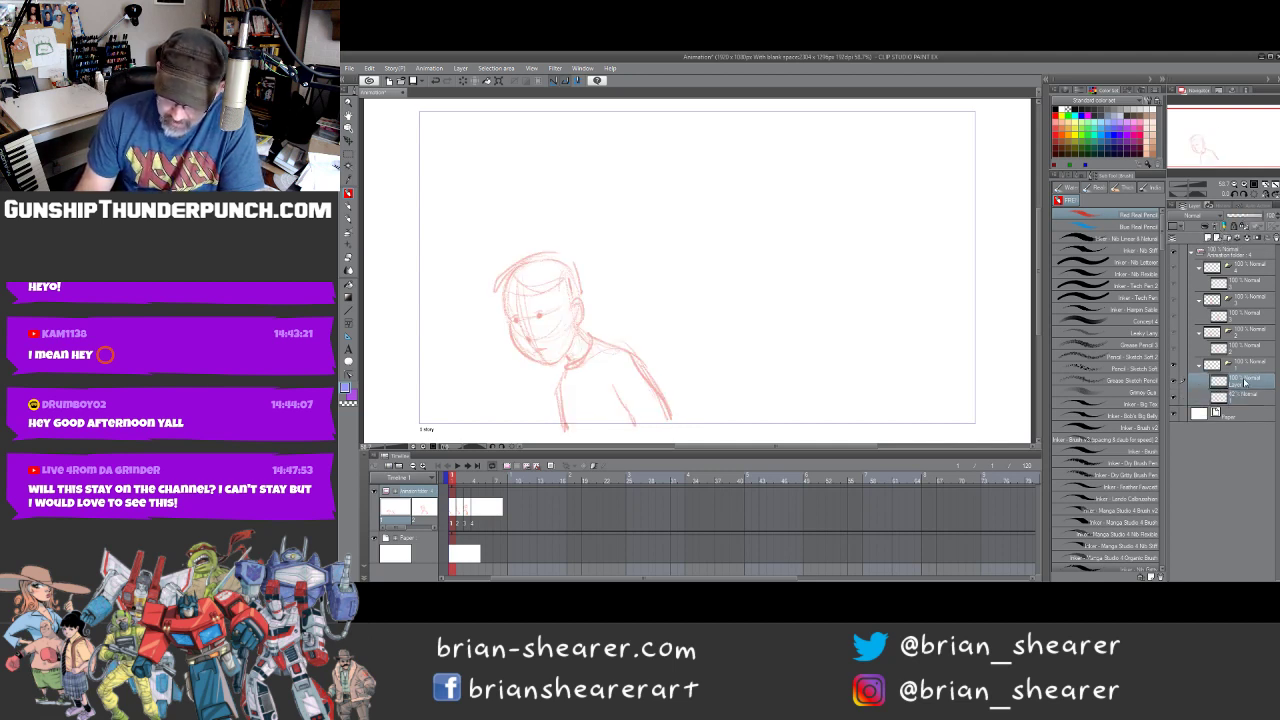
Ink the two pupils of frame 1's figure on the new layer with a black Inker nib pen
left_click(1071, 107)
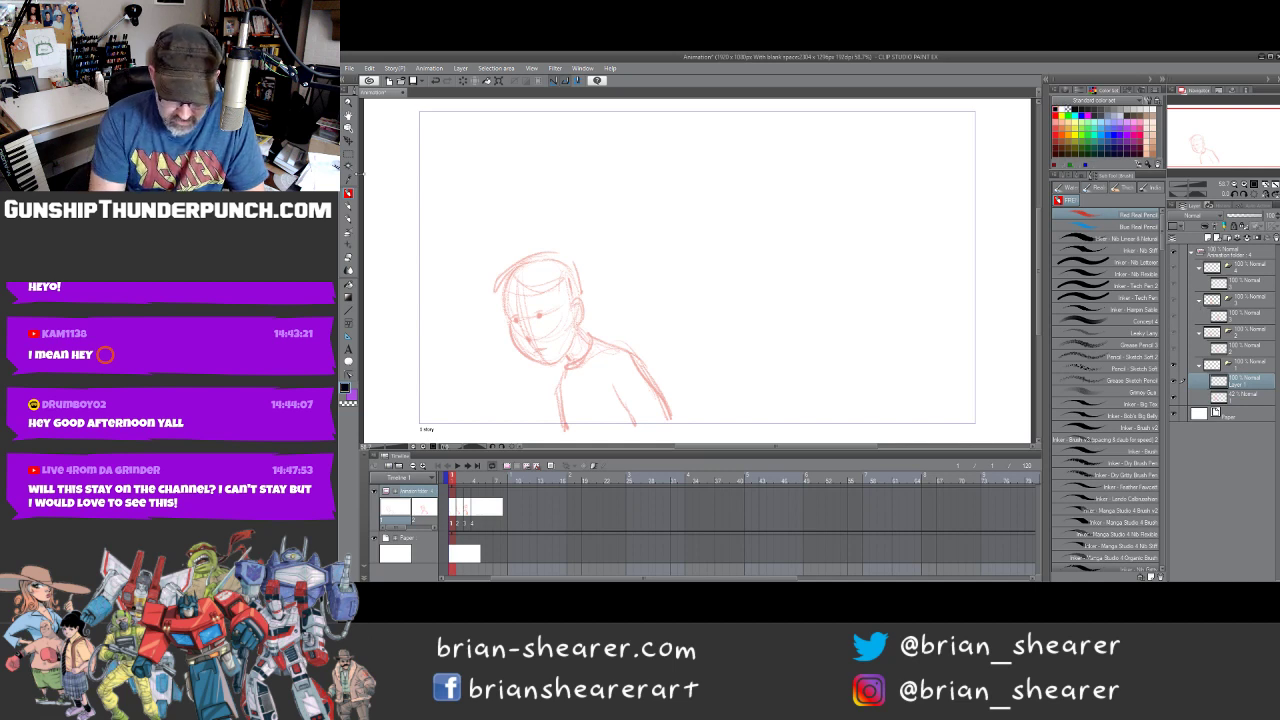
key("p")
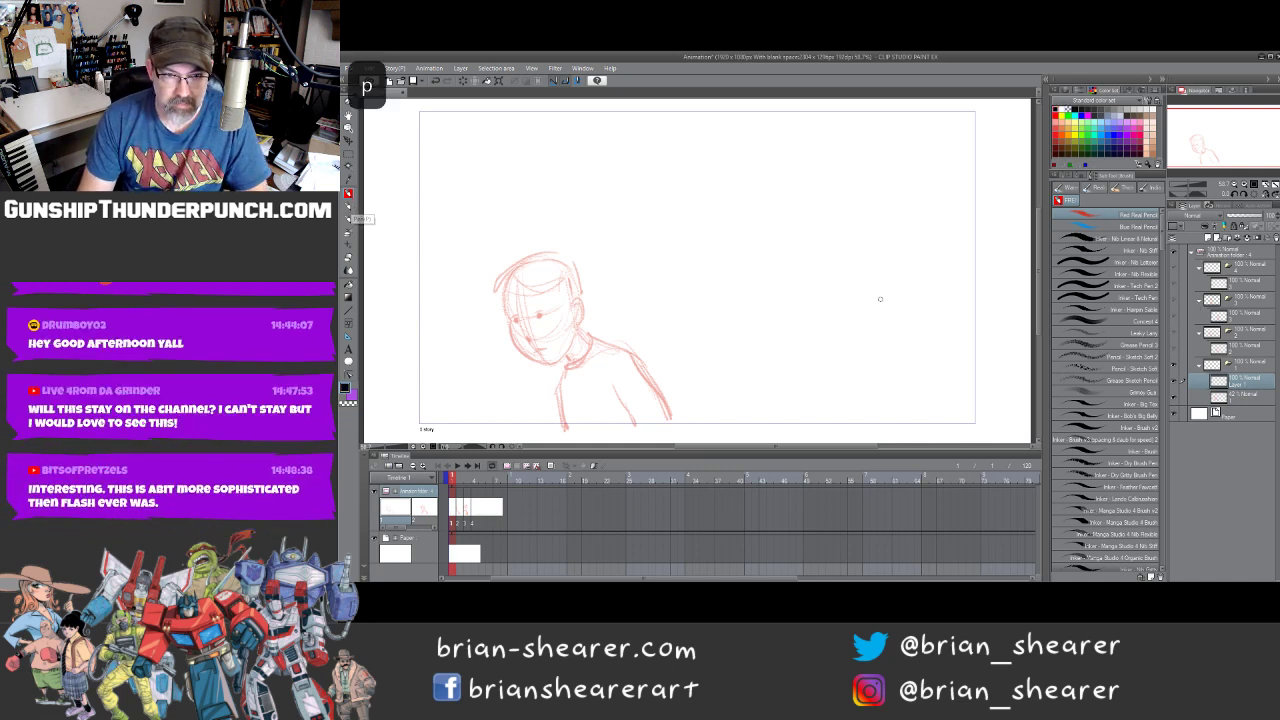
left_click(1146, 262)
key("ctrl+space")
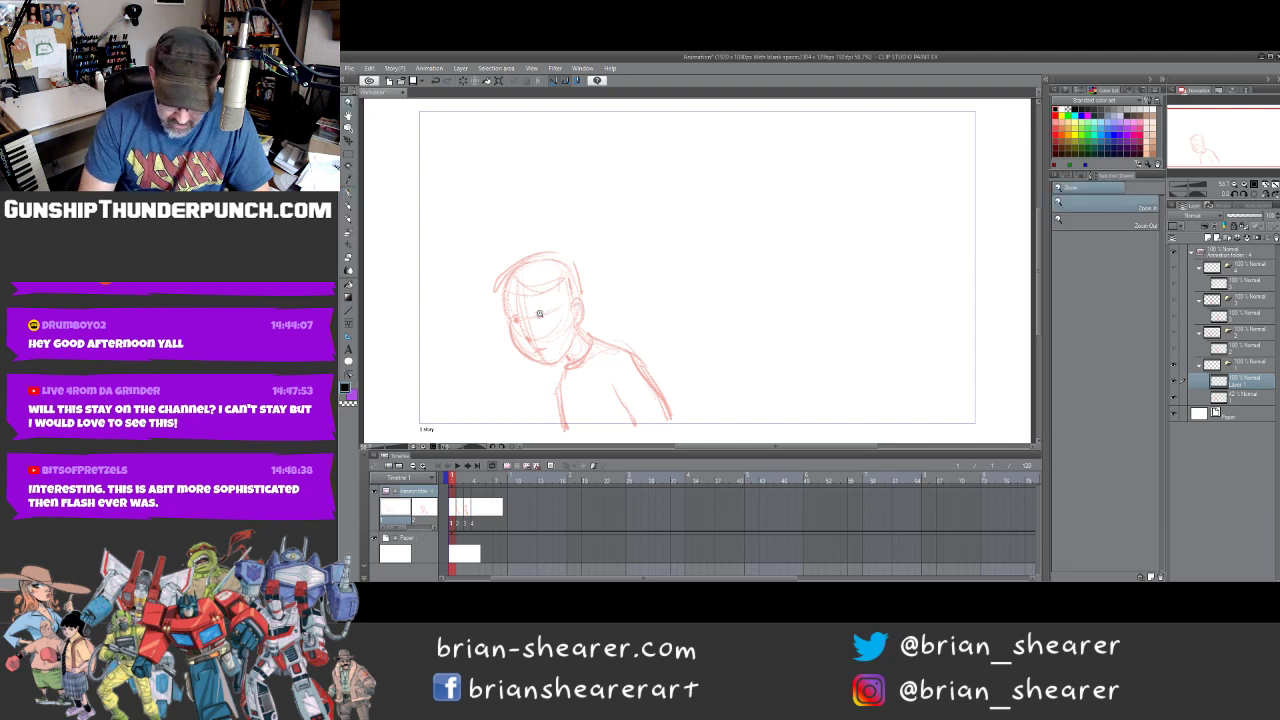
left_click(545, 317, "ctrl")
left_click_drag(497, 324, 559, 305)
Switch to the Inker nib listed just above and ink frame 1's upper eye lines, face outline, nose and mouth at a smaller brush size
key("p")
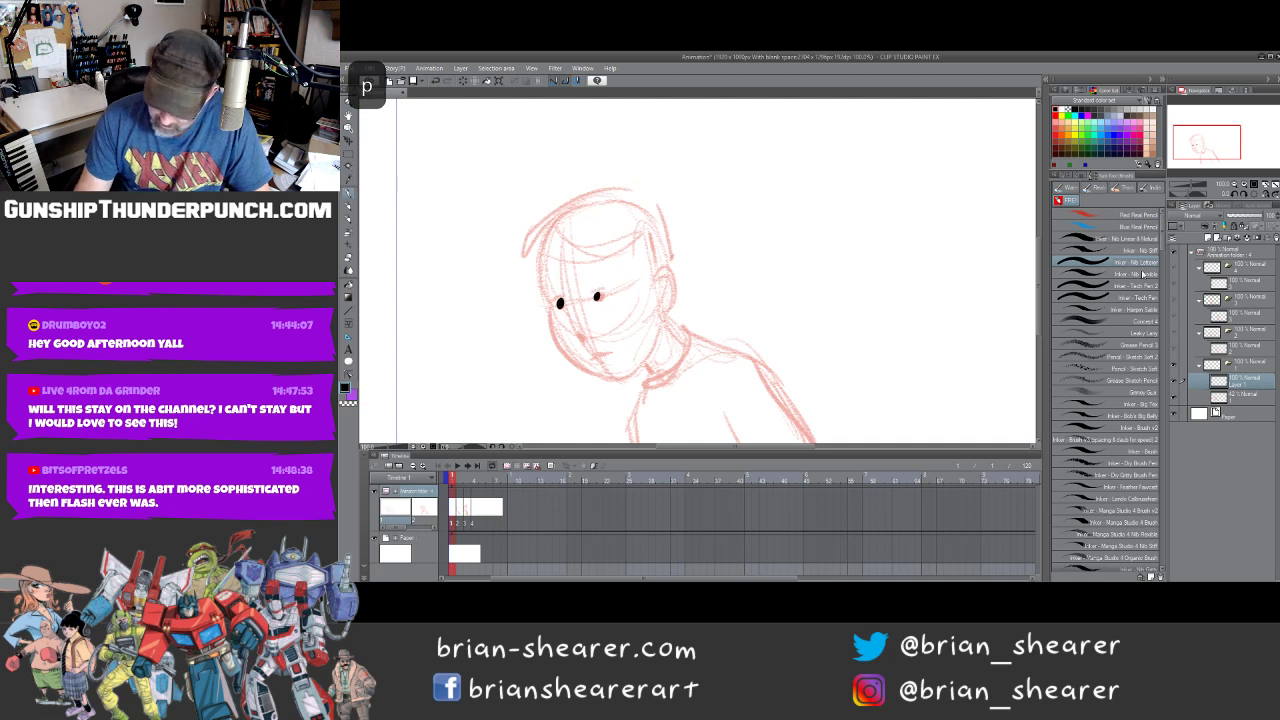
left_click(1152, 254)
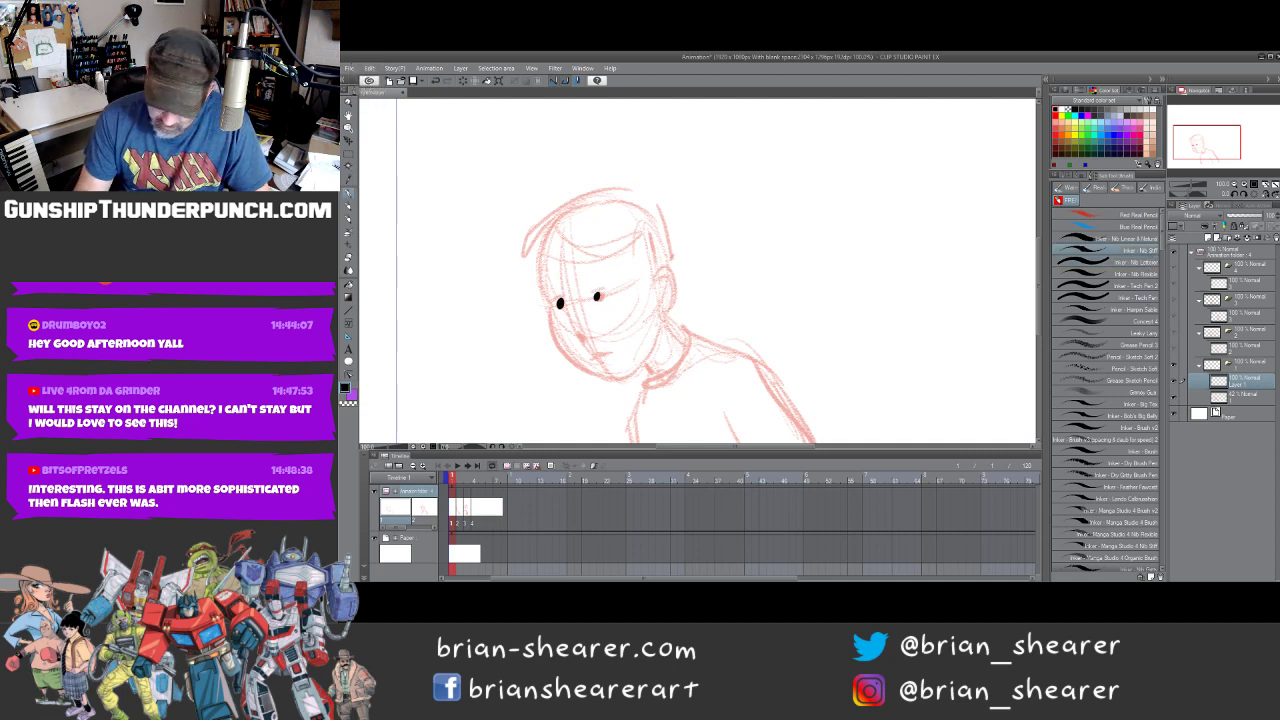
key("[")
left_click_drag(589, 293, 603, 290)
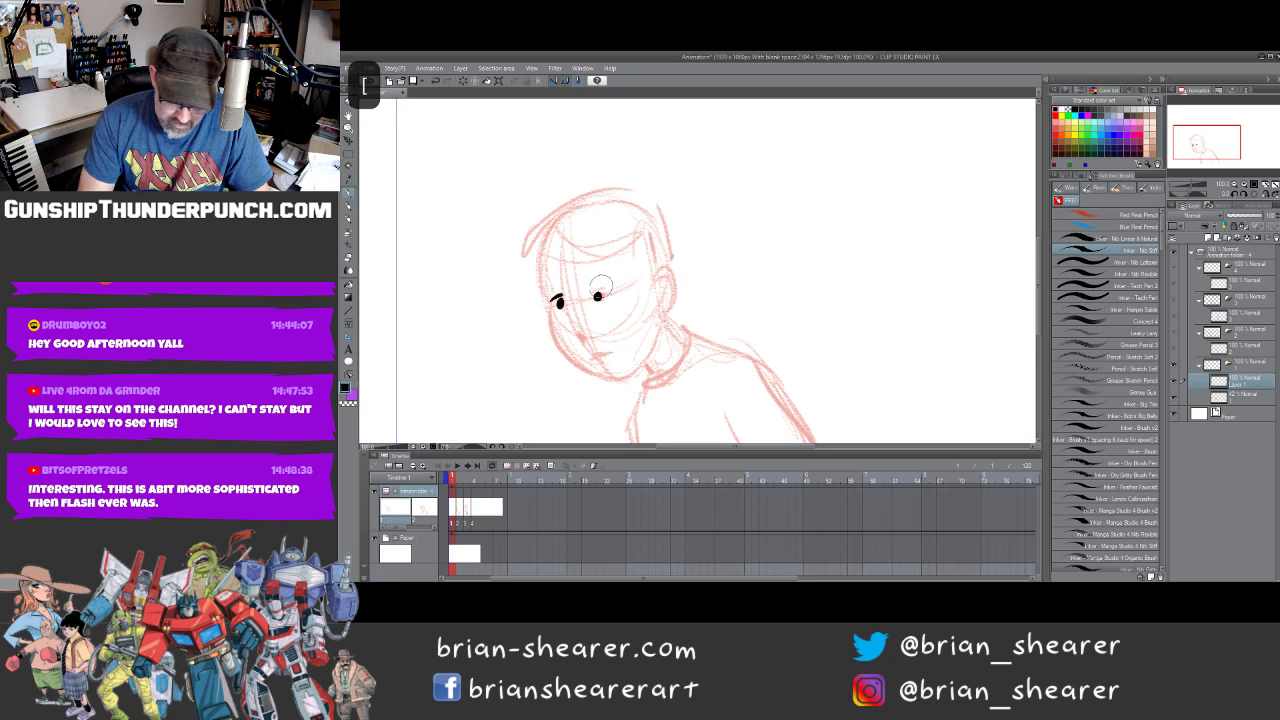
mouse_move(540, 262)
left_mouse_down()
mouse_move(566, 350)
mouse_move(610, 376)
mouse_move(664, 316)
left_mouse_up()
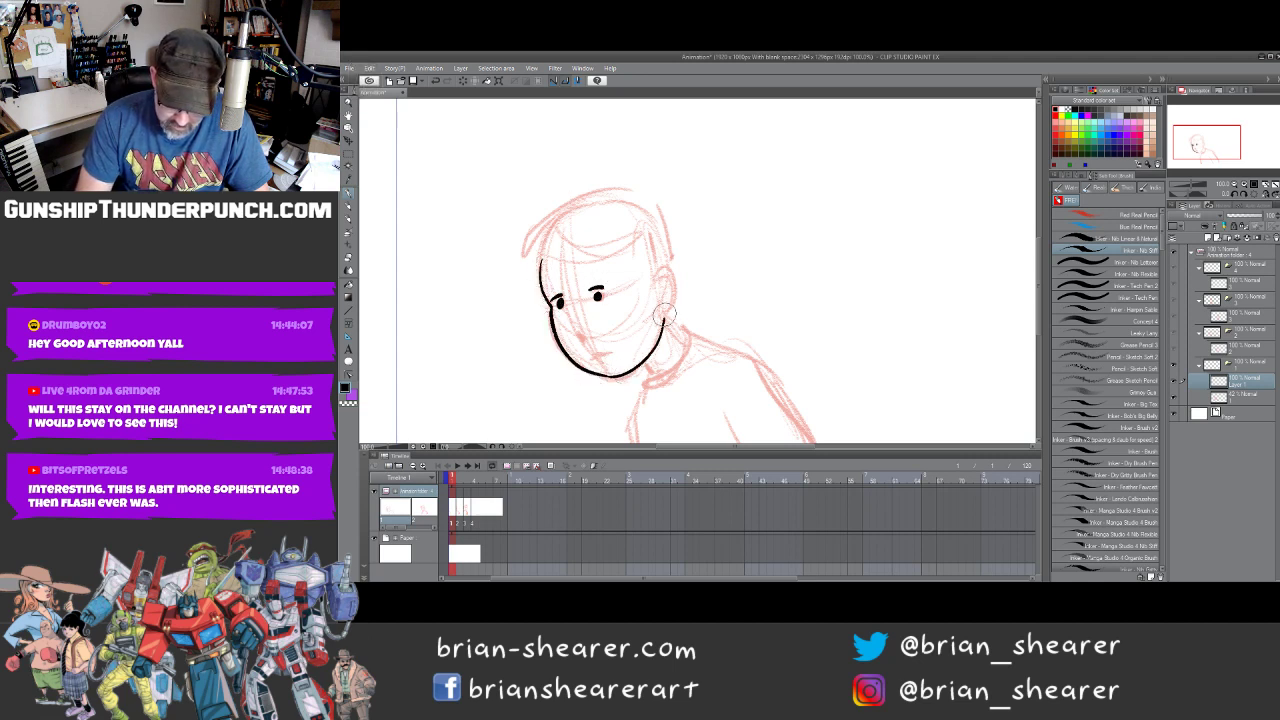
left_click_drag(574, 328, 609, 349)
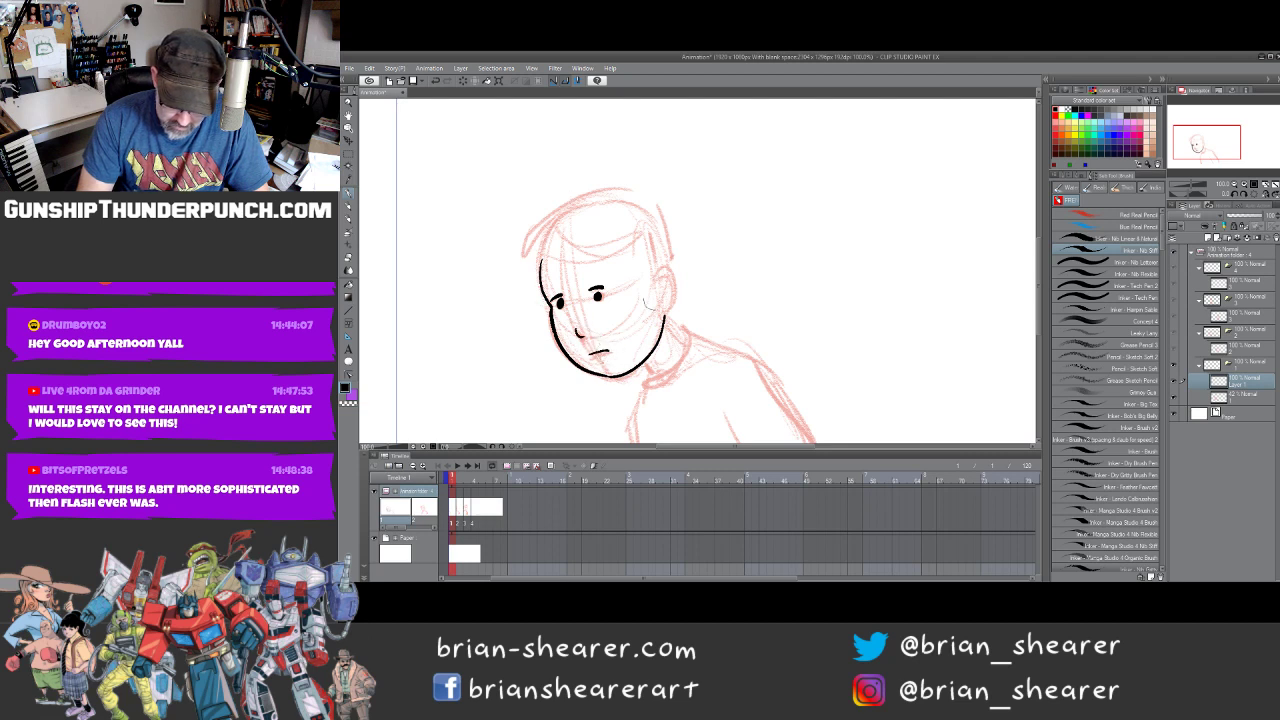
Ink the ear, neck, collar, fringe and outer hair outline of frame 1's figure over the faded sketch
mouse_move(660, 278)
left_mouse_down()
mouse_move(686, 336)
mouse_move(648, 381)
left_mouse_up()
left_click_drag(686, 337, 648, 383)
mouse_move(537, 253)
left_mouse_down()
mouse_move(585, 274)
mouse_move(621, 270)
left_mouse_up()
mouse_move(583, 262)
left_mouse_down()
mouse_move(635, 260)
mouse_move(659, 281)
mouse_move(660, 212)
mouse_move(538, 238)
mouse_move(524, 262)
left_mouse_up()
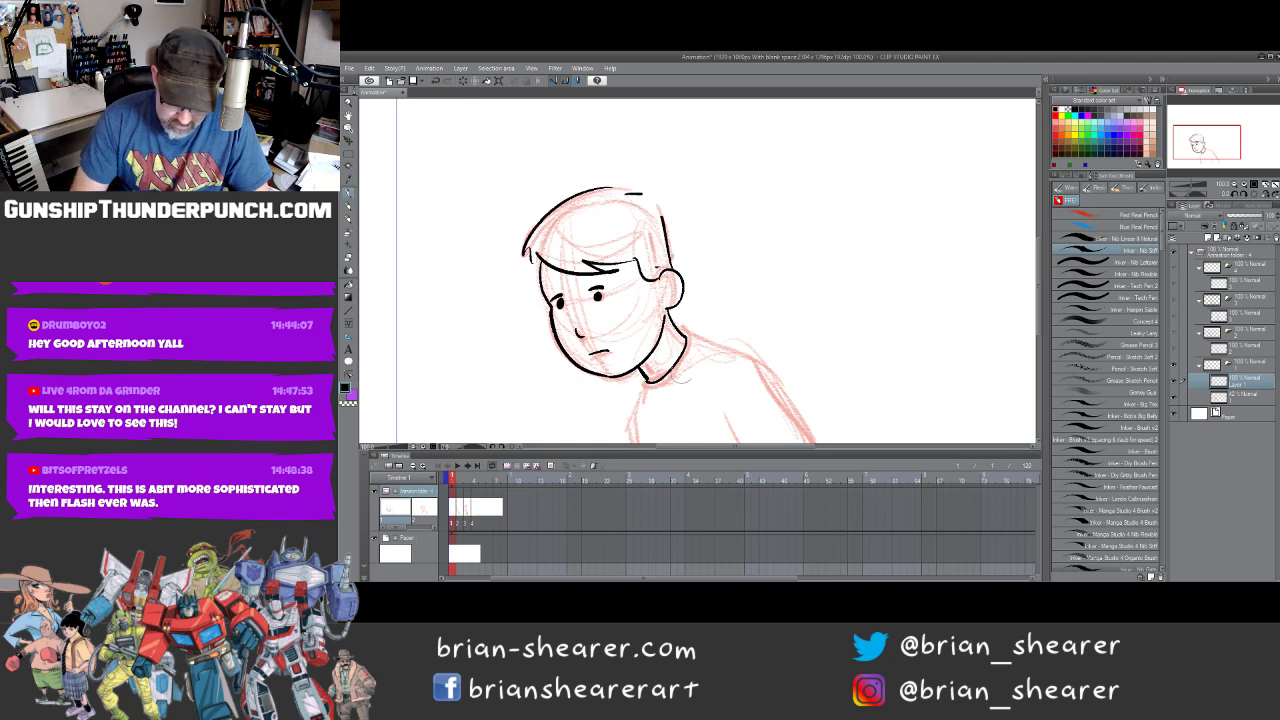
Ink the shoulders, outer arm lines, inner arm line and inner-ear detail of frame 1's figure
left_click_drag(648, 370, 617, 444)
left_click_drag(851, 371, 817, 258)
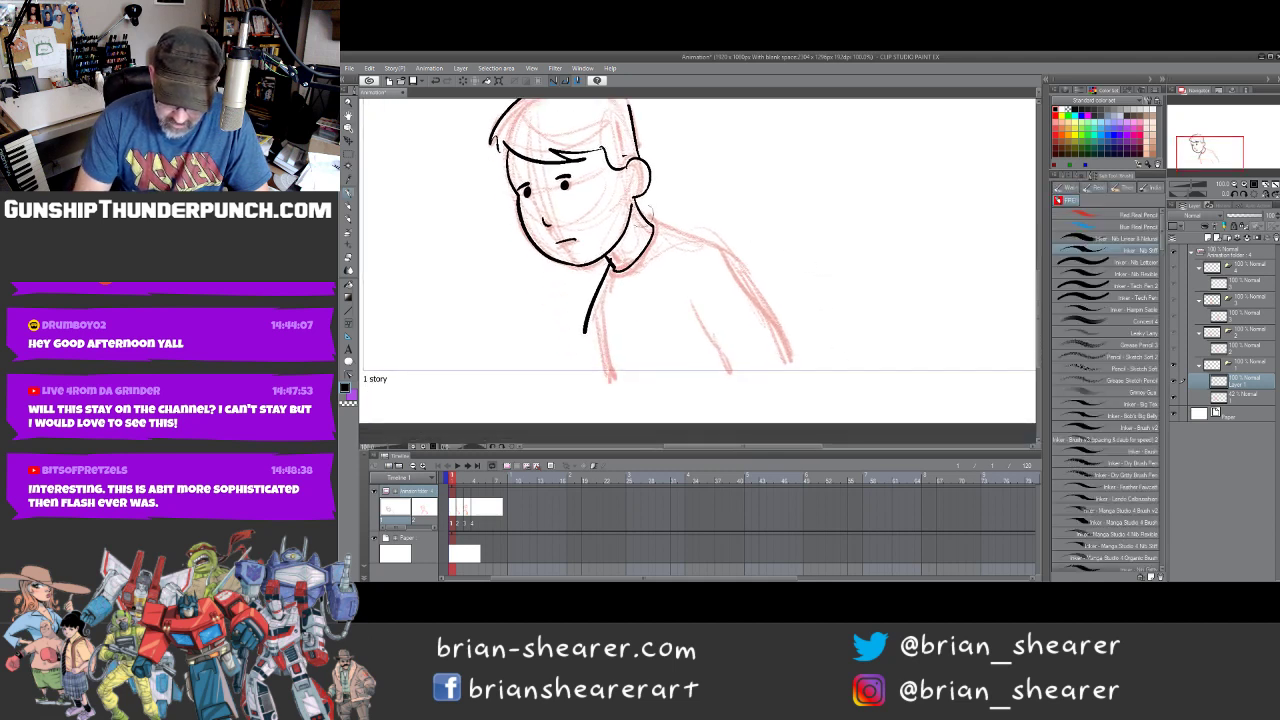
left_click_drag(631, 184, 638, 166)
left_click_drag(638, 212, 789, 381)
left_click_drag(598, 260, 582, 380)
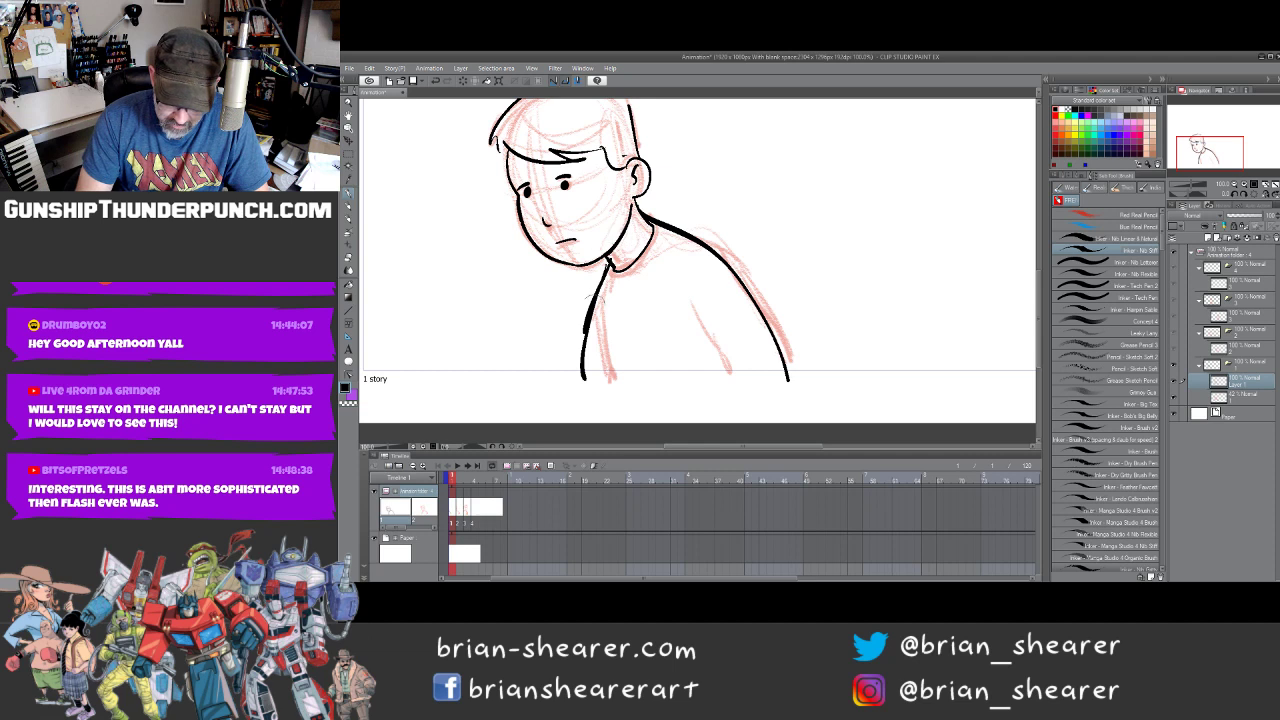
left_click_drag(679, 300, 711, 383)
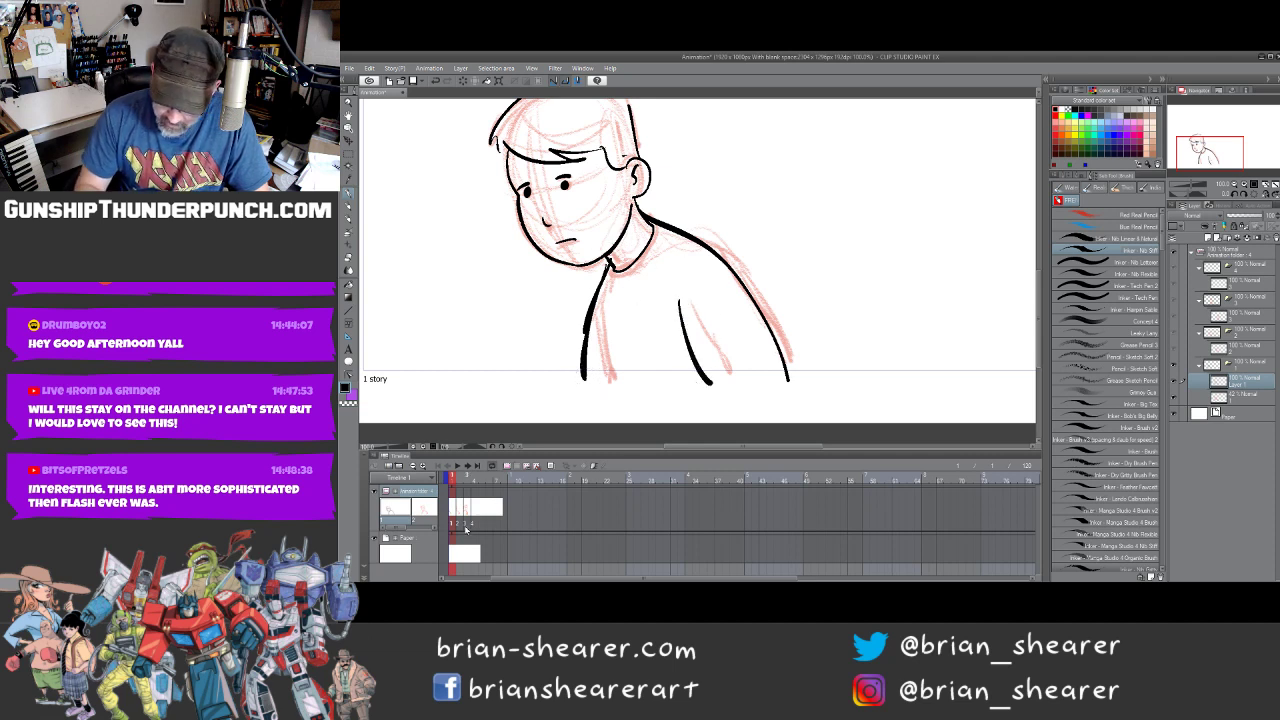
On frame 2, fade the cel's red sketch layer and add a raster layer above it for inking
left_click(461, 501)
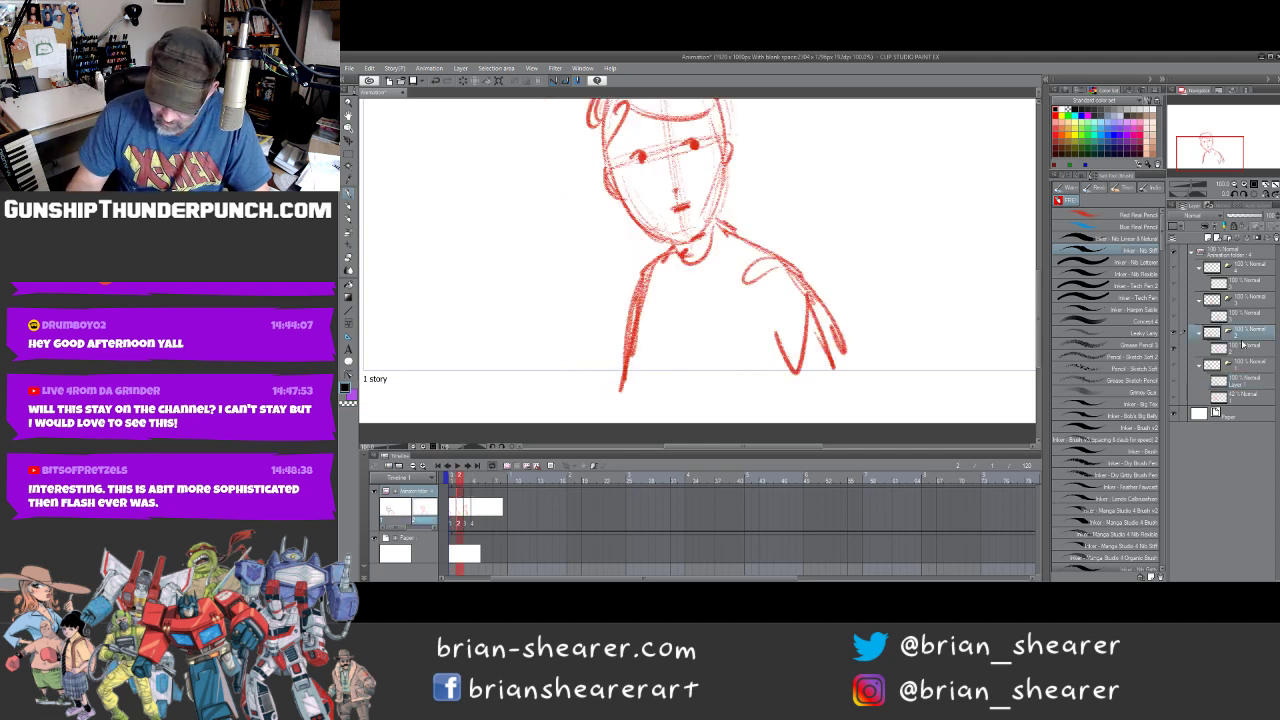
left_click(1248, 350)
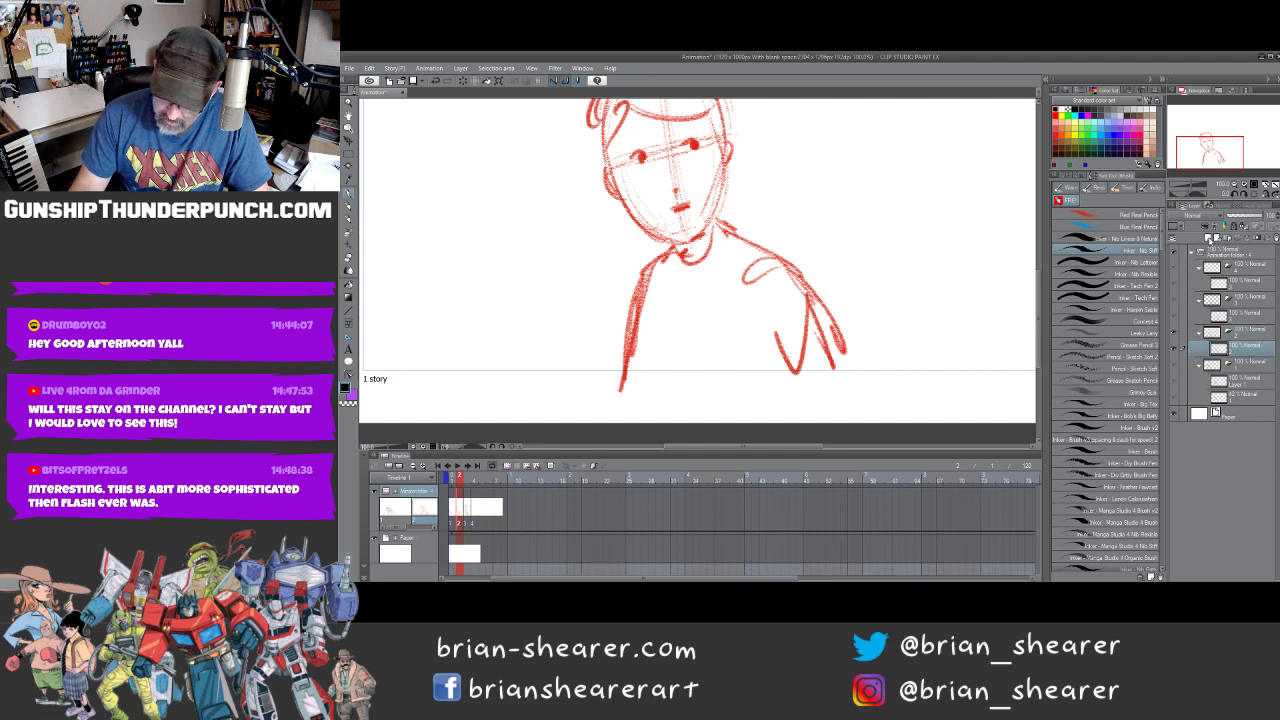
left_click(1240, 217)
left_click(1209, 238)
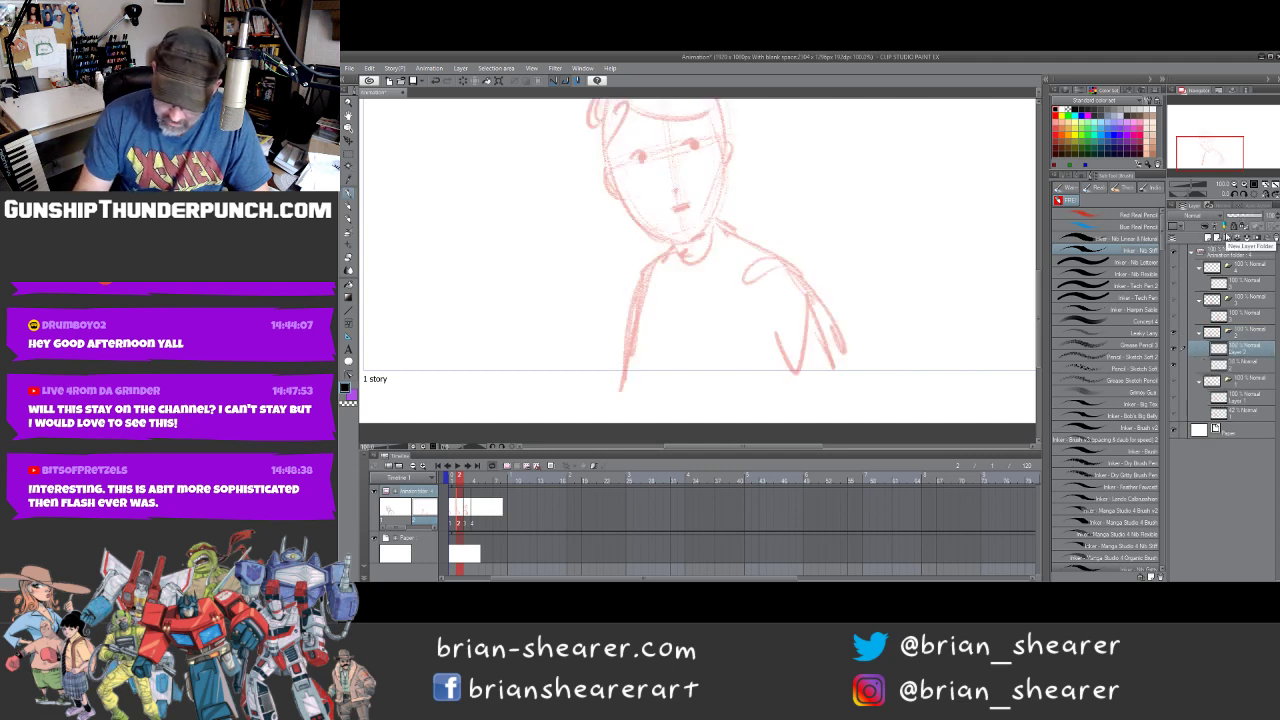
Ink the eyes, nose, mouth and hair of frame 2's figure on the new layer
scroll(641, 235, "up", 2)
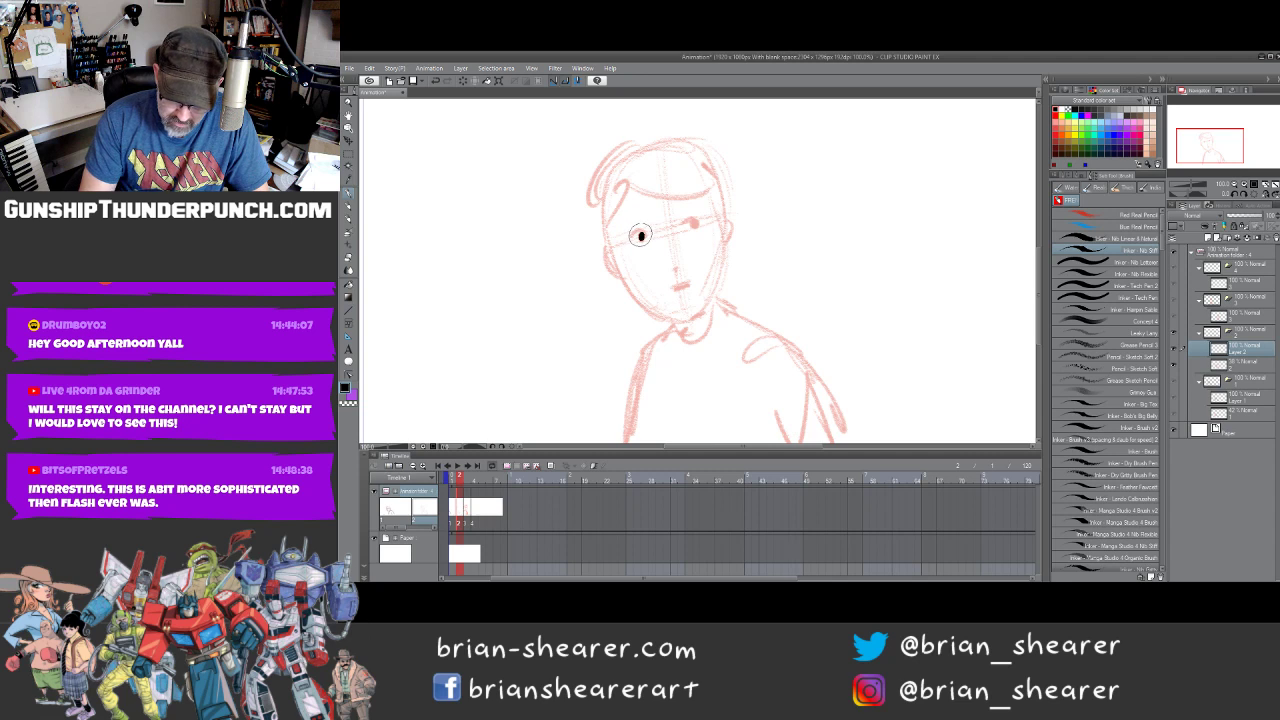
left_click(691, 223)
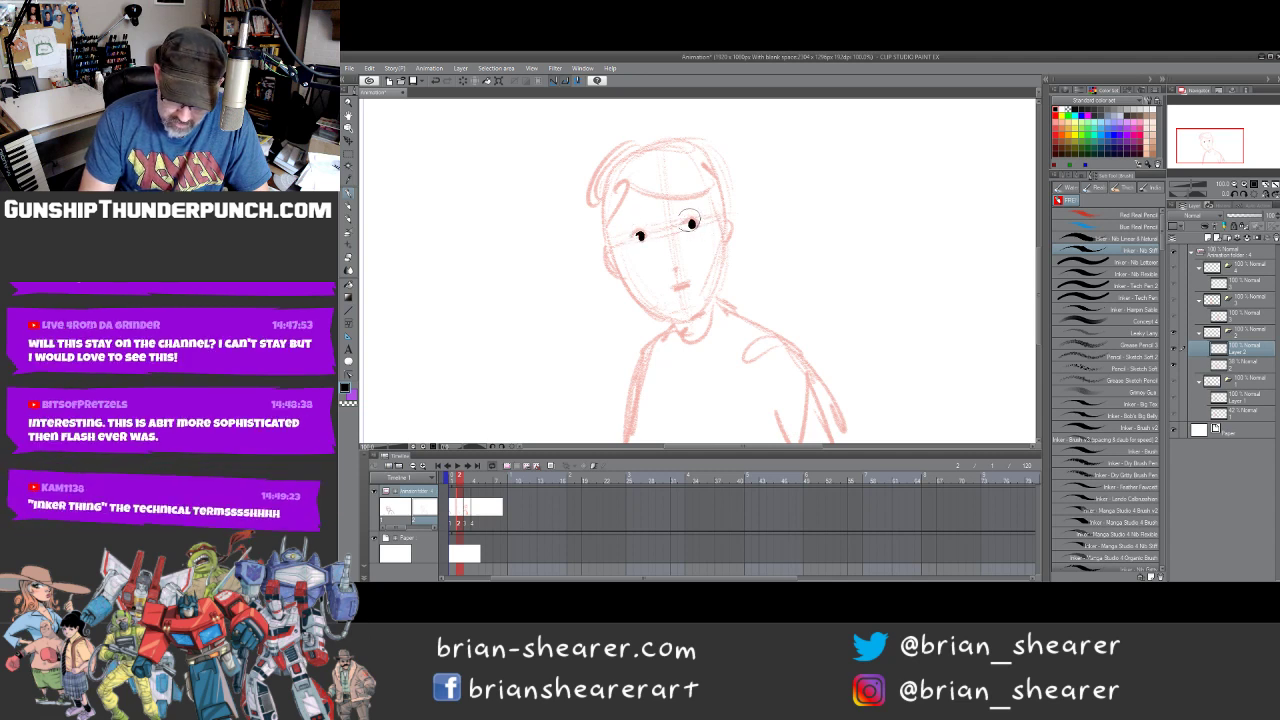
left_click_drag(630, 234, 695, 217)
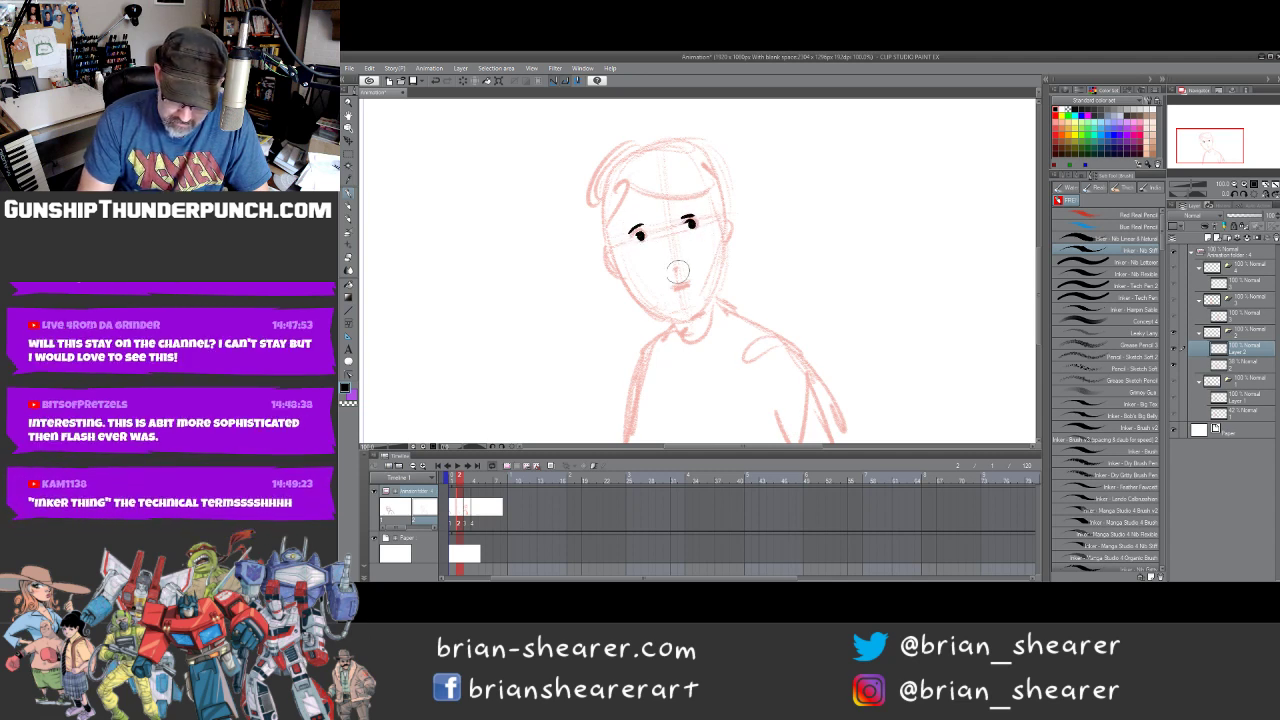
left_click_drag(670, 264, 690, 283)
mouse_move(628, 192)
left_mouse_down()
mouse_move(597, 212)
mouse_move(601, 233)
mouse_move(591, 193)
mouse_move(616, 144)
mouse_move(676, 133)
mouse_move(622, 148)
mouse_move(711, 151)
mouse_move(639, 180)
mouse_move(705, 188)
left_mouse_up()
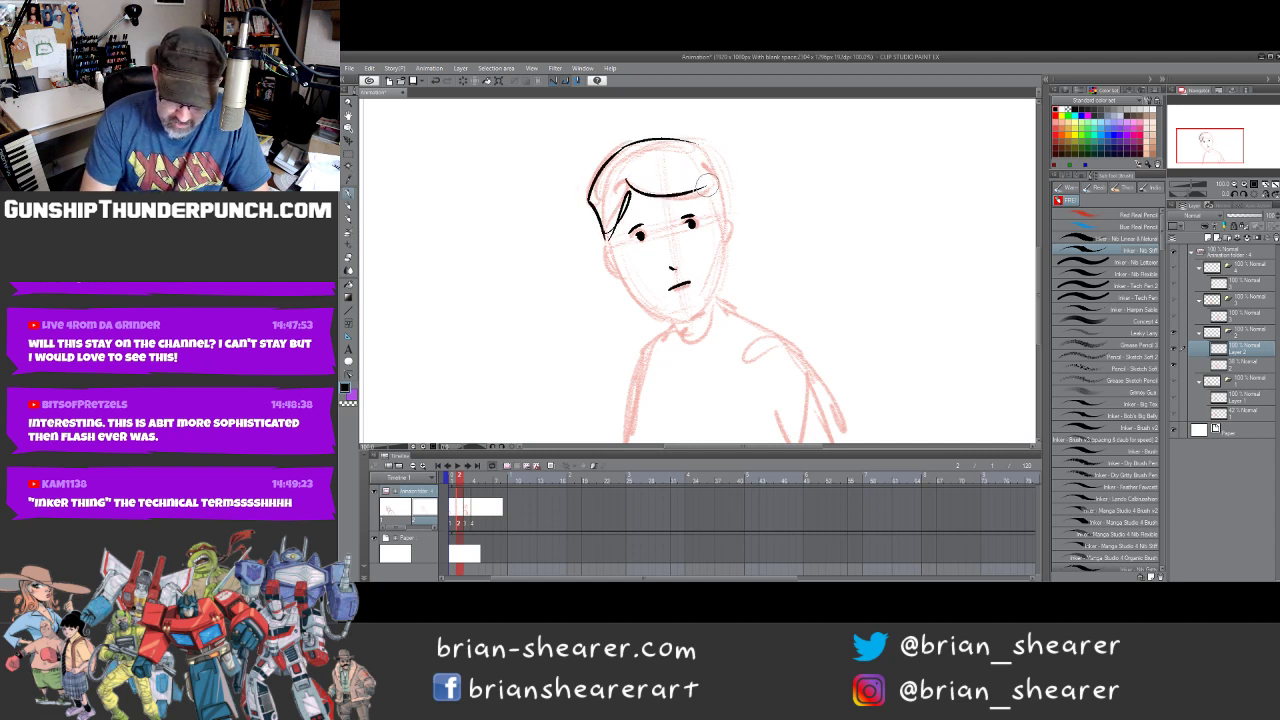